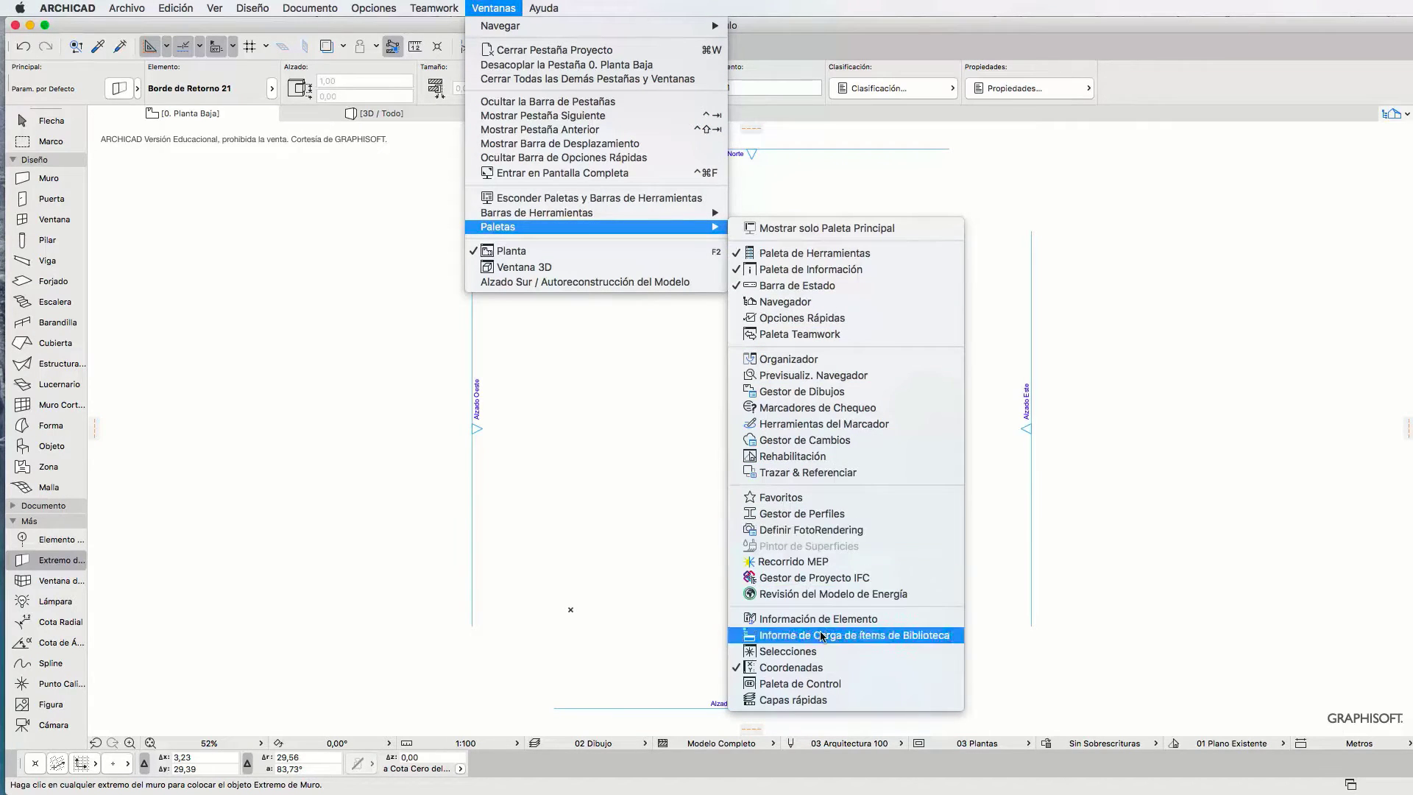
- Show the Paleta de Control and move it to the middle of the floor plan's drawing area
{"action": "left_click", "coordinate": [813, 684]}
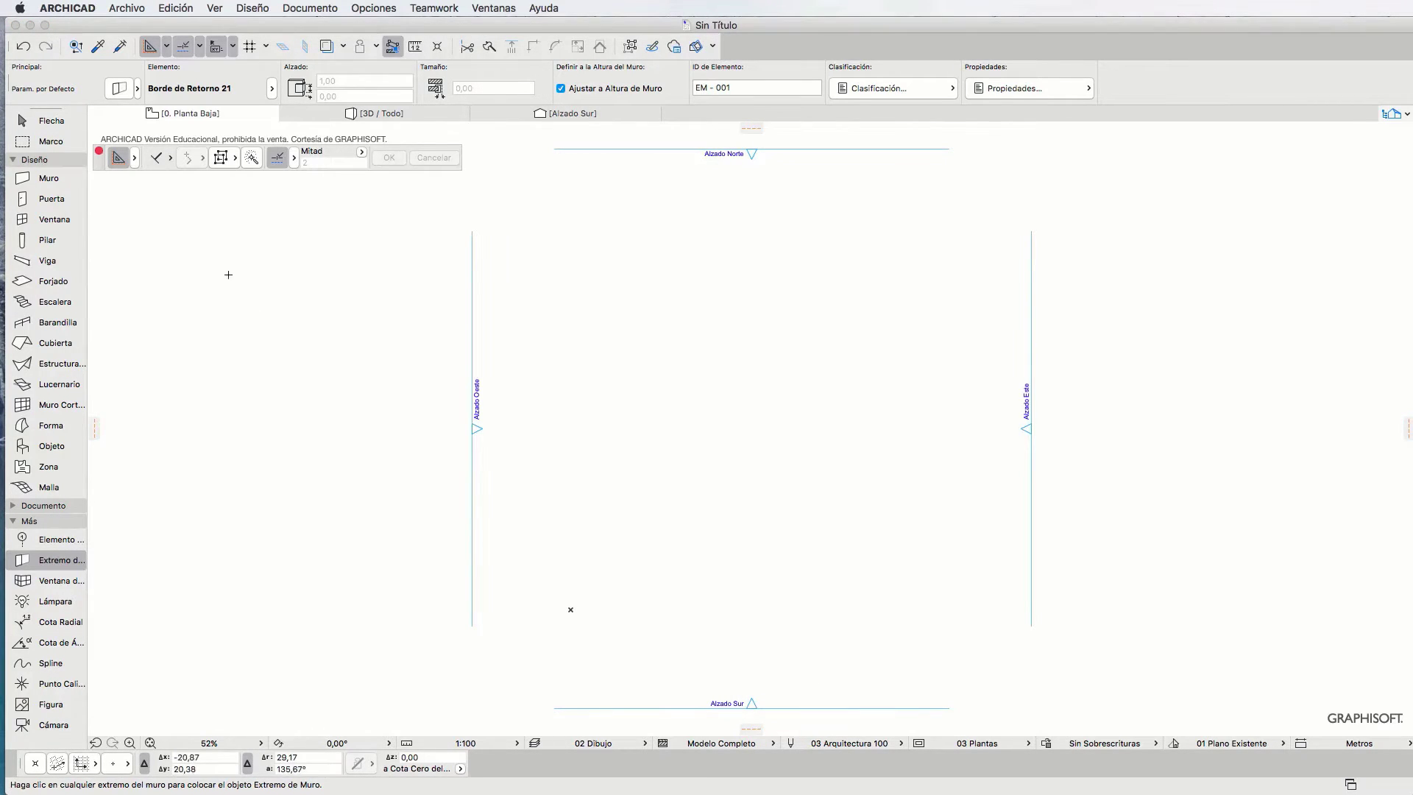
{"action": "mouse_move", "coordinate": [95, 164]}
{"action": "left_mouse_down"}
{"action": "mouse_move", "coordinate": [186, 203]}
{"action": "mouse_move", "coordinate": [477, 387]}
{"action": "mouse_move", "coordinate": [511, 535]}
{"action": "mouse_move", "coordinate": [472, 769]}
{"action": "left_mouse_up"}
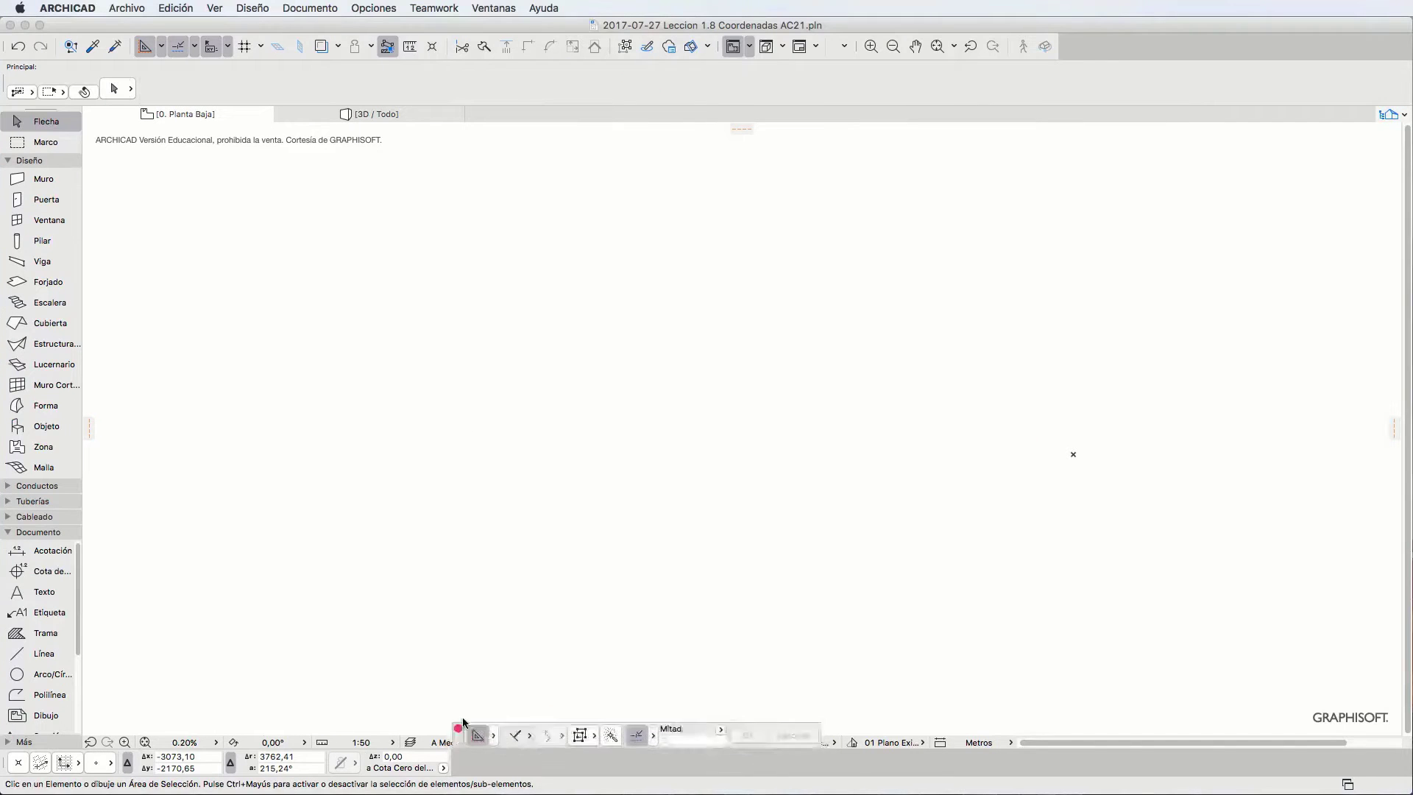
{"action": "left_click_drag", "start_coordinate": [464, 735], "coordinate": [517, 443]}
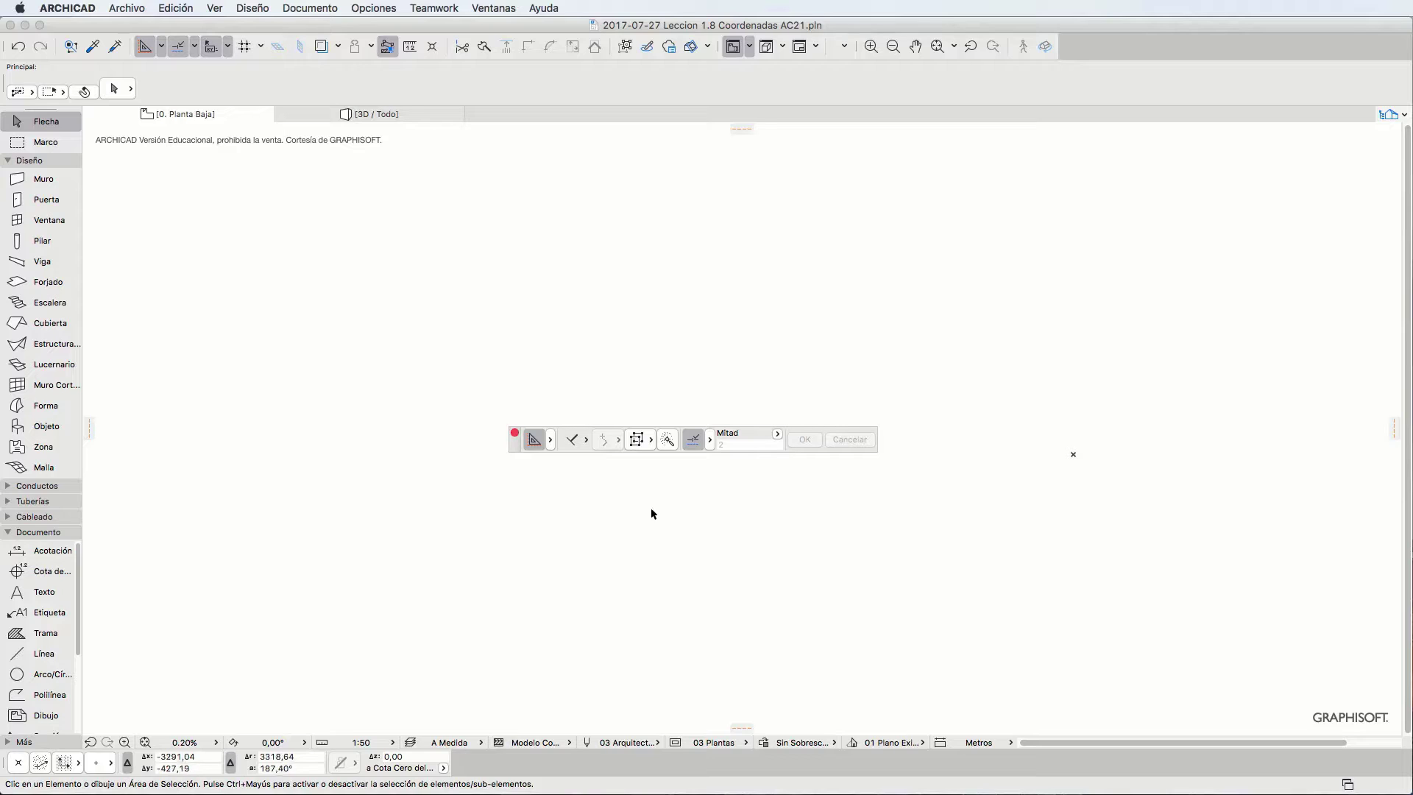
{"action": "scroll", "coordinate": [634, 502], "scroll_direction": "up", "scroll_amount": 2}
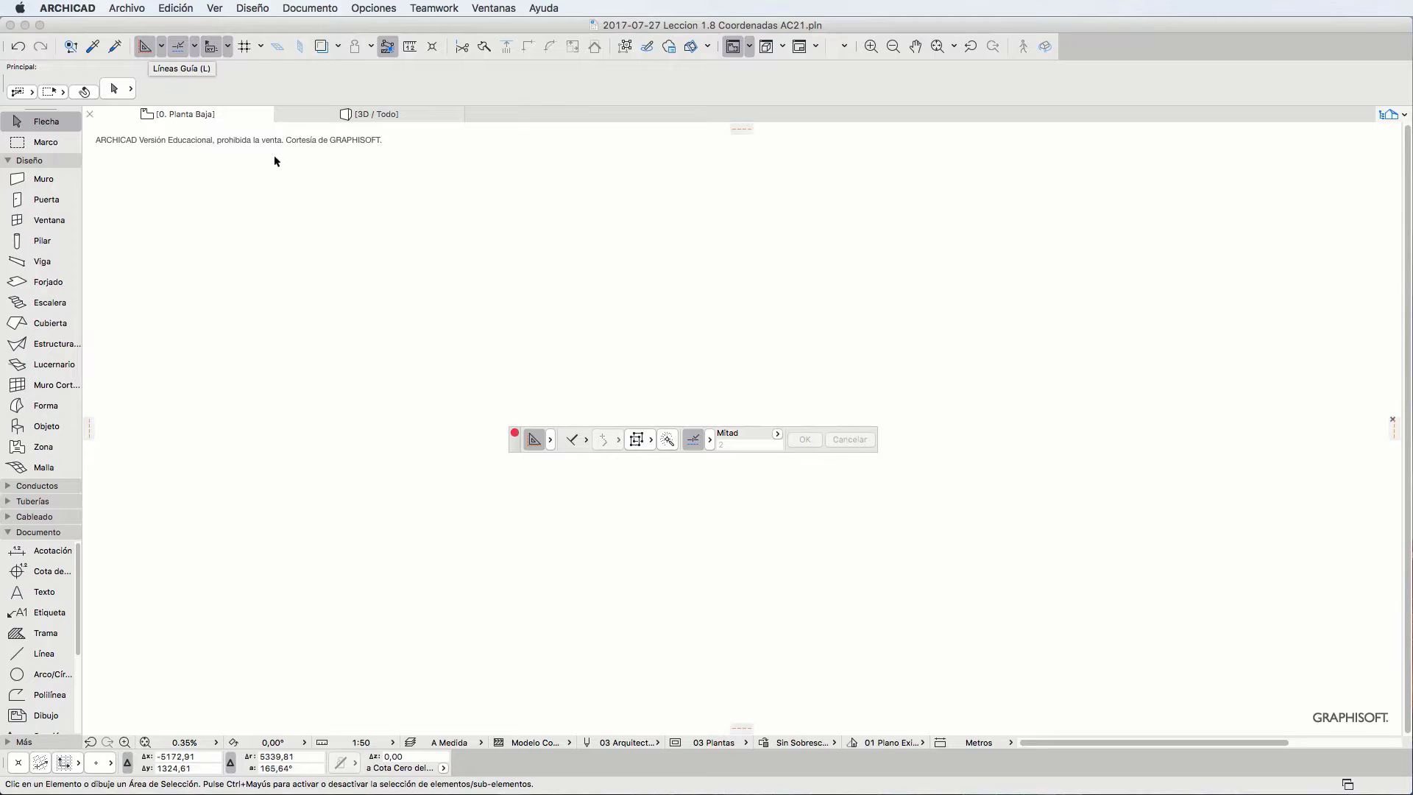
- Pull a horizontal and a vertical guide line into the floor plan and switch the guide lines off
{"action": "left_click", "coordinate": [535, 443]}
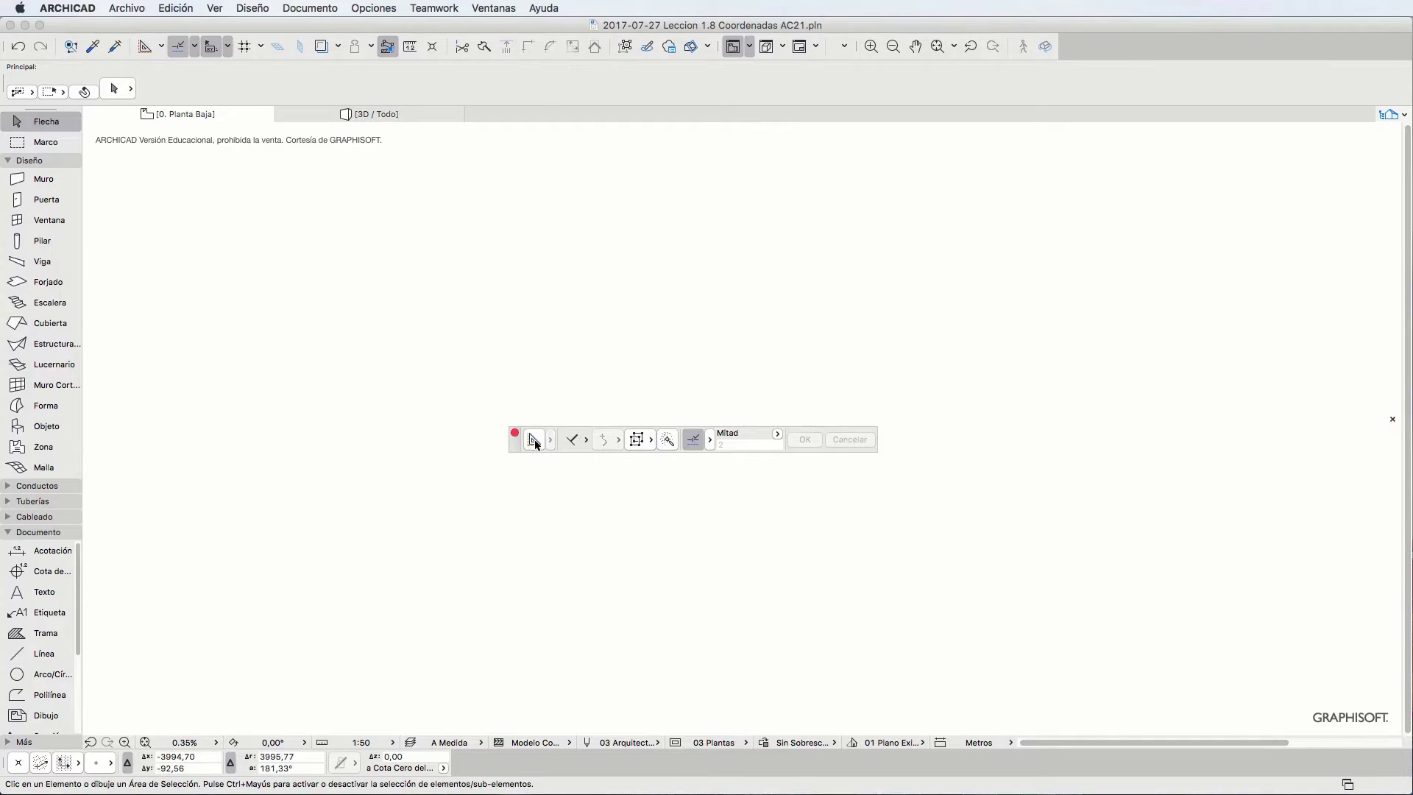
{"action": "left_click", "coordinate": [535, 442]}
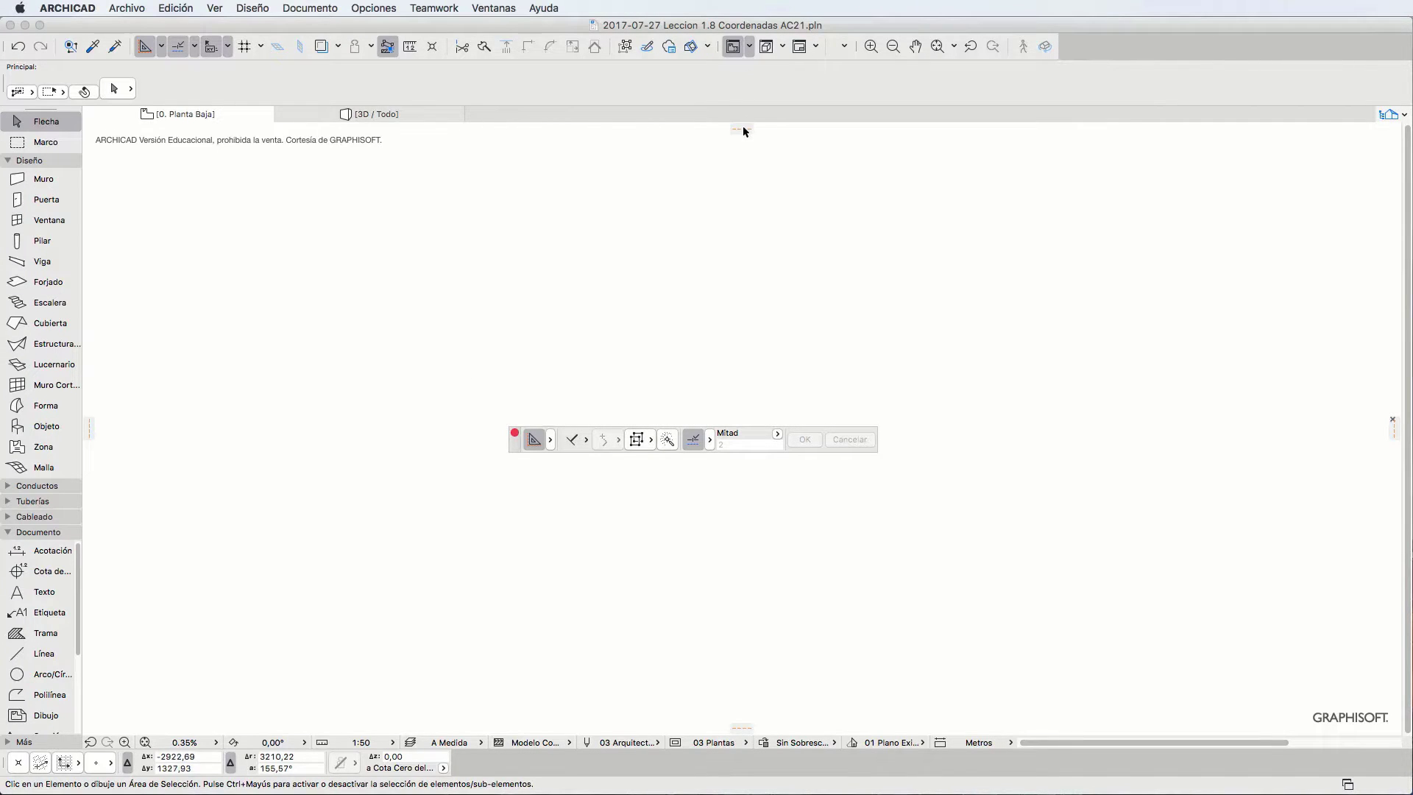
{"action": "left_click_drag", "start_coordinate": [743, 127], "coordinate": [664, 347]}
{"action": "left_click_drag", "start_coordinate": [90, 427], "coordinate": [388, 409]}
{"action": "left_click", "coordinate": [536, 440]}
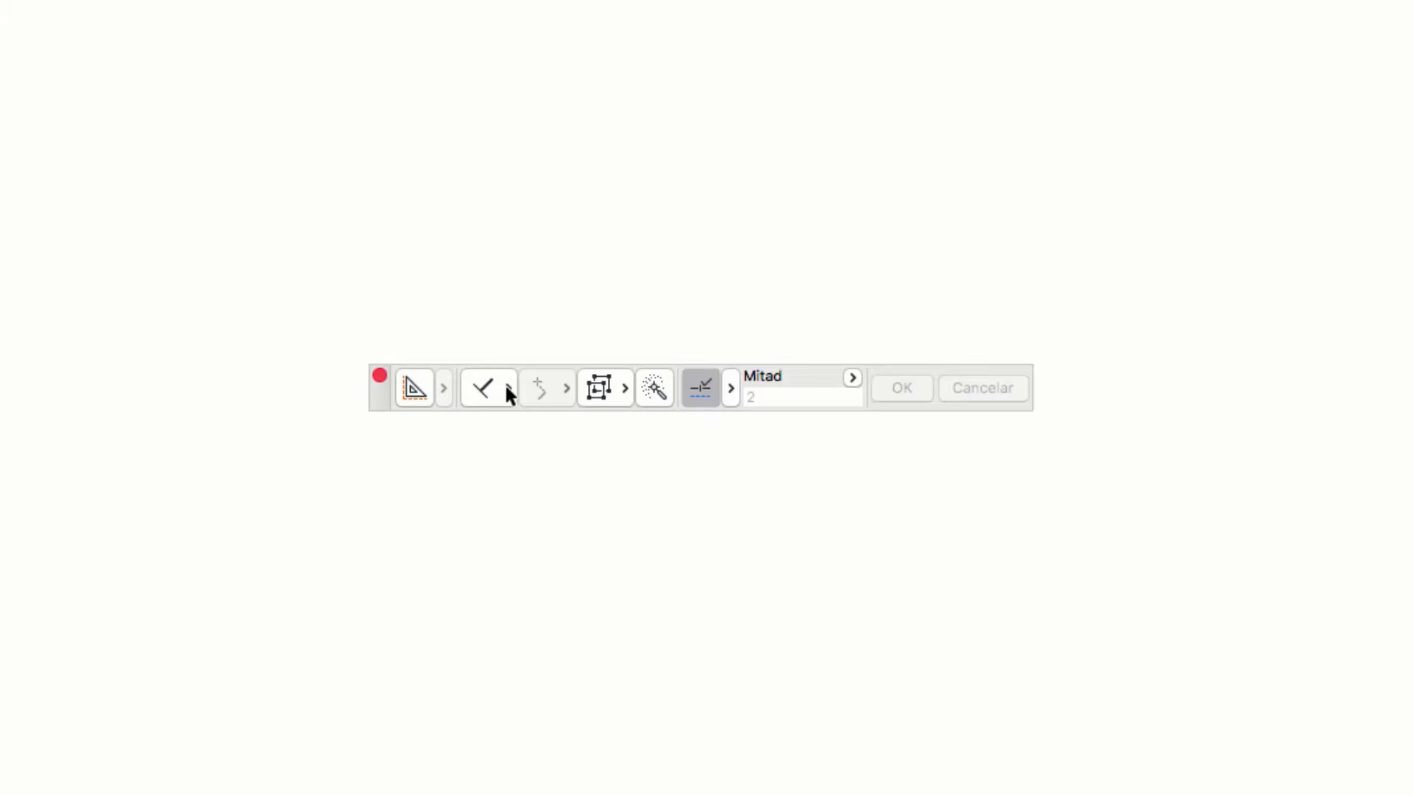
- Try the relative construction methods one by one, from parallel and angle bisector through offset and multiple offset to special snap, and cancel
{"action": "left_click", "coordinate": [507, 390]}
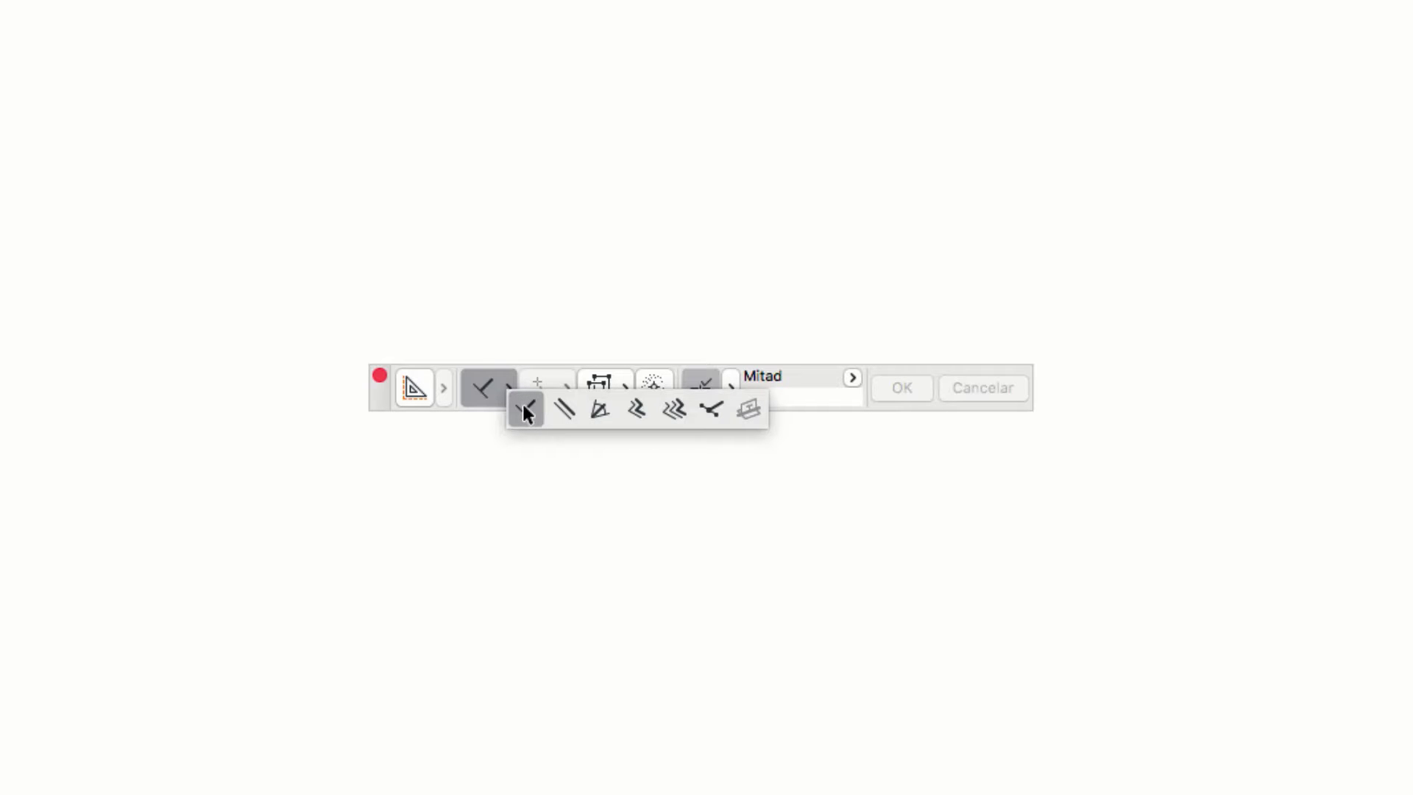
{"action": "left_click", "coordinate": [561, 412]}
{"action": "left_click", "coordinate": [590, 414]}
{"action": "left_click", "coordinate": [628, 413]}
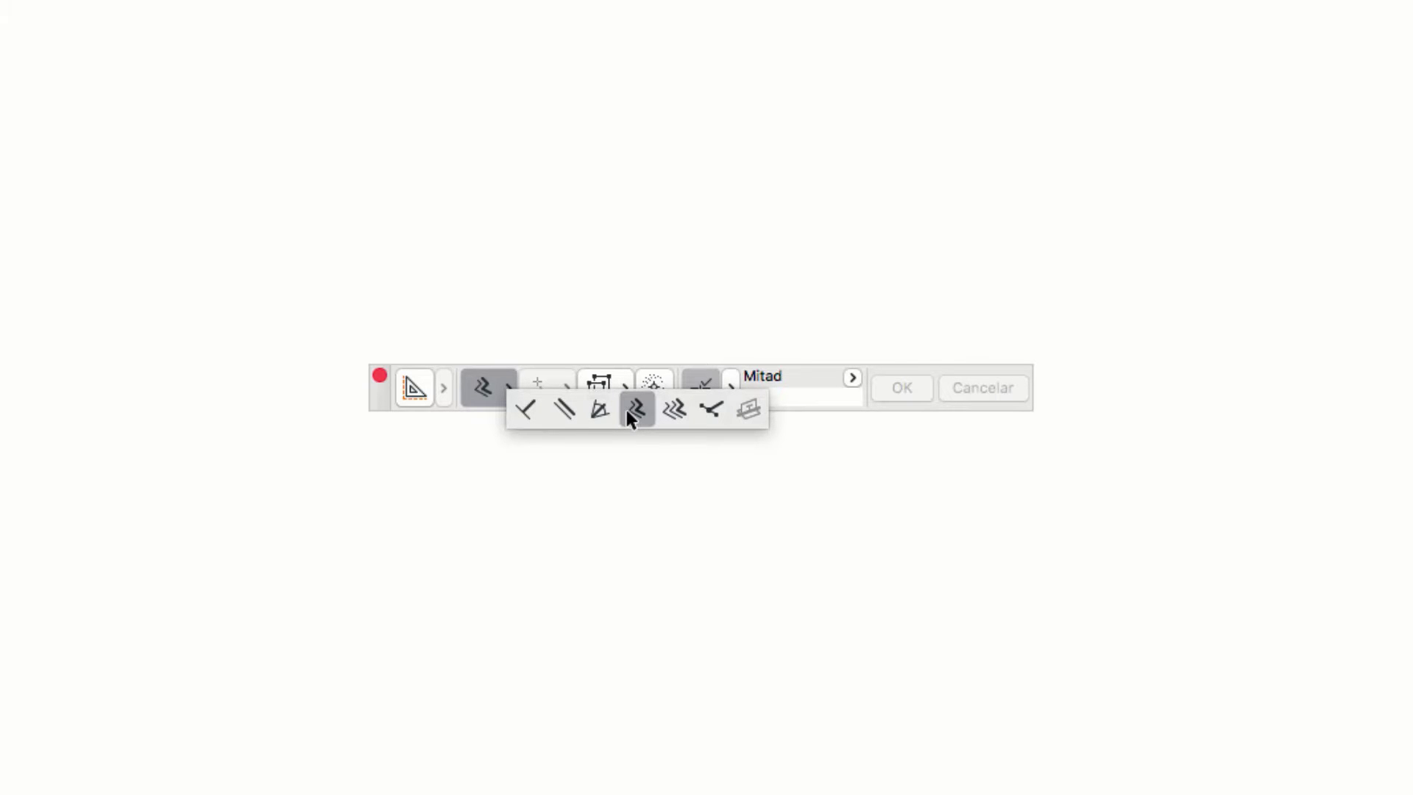
{"action": "left_click", "coordinate": [666, 414]}
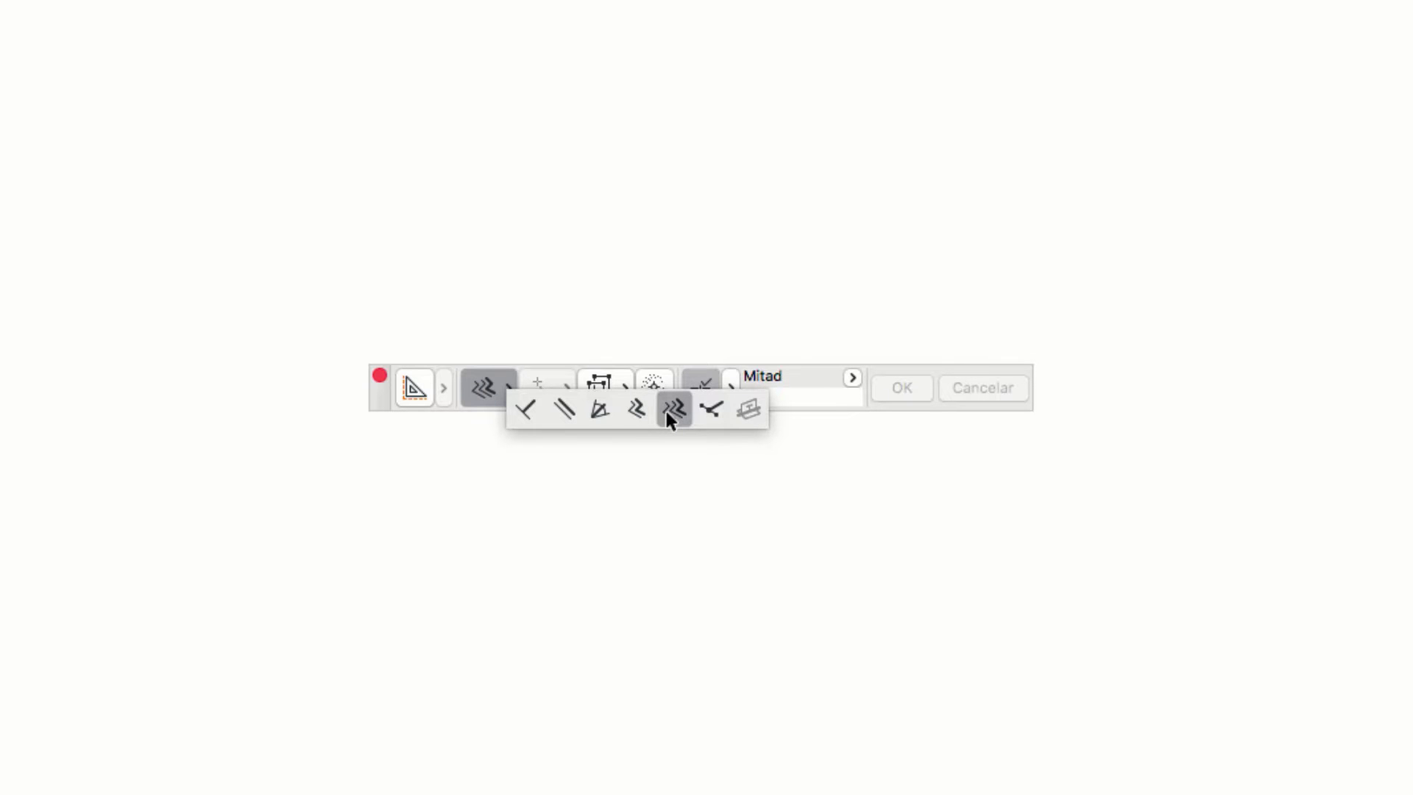
{"action": "left_click", "coordinate": [714, 412]}
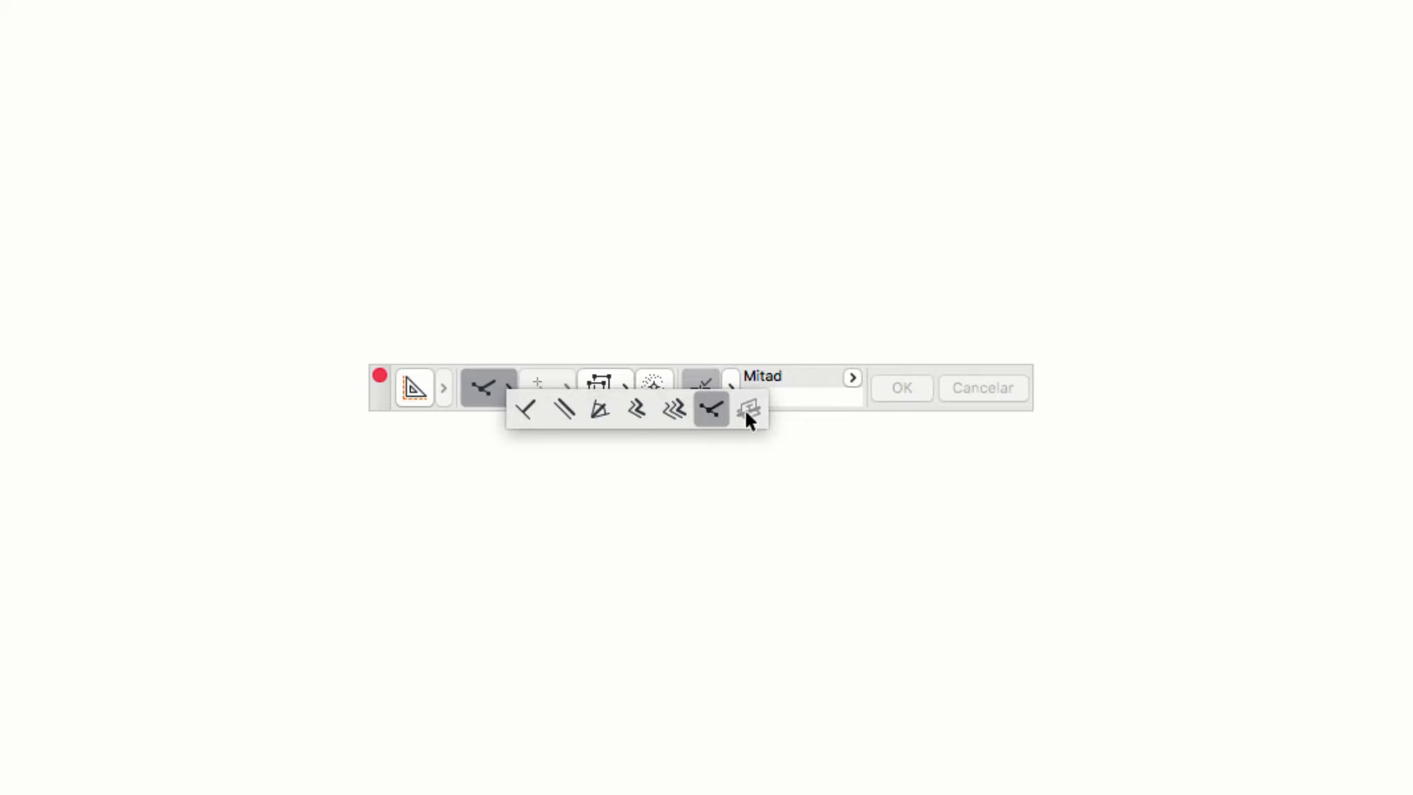
{"action": "left_click", "coordinate": [746, 413]}
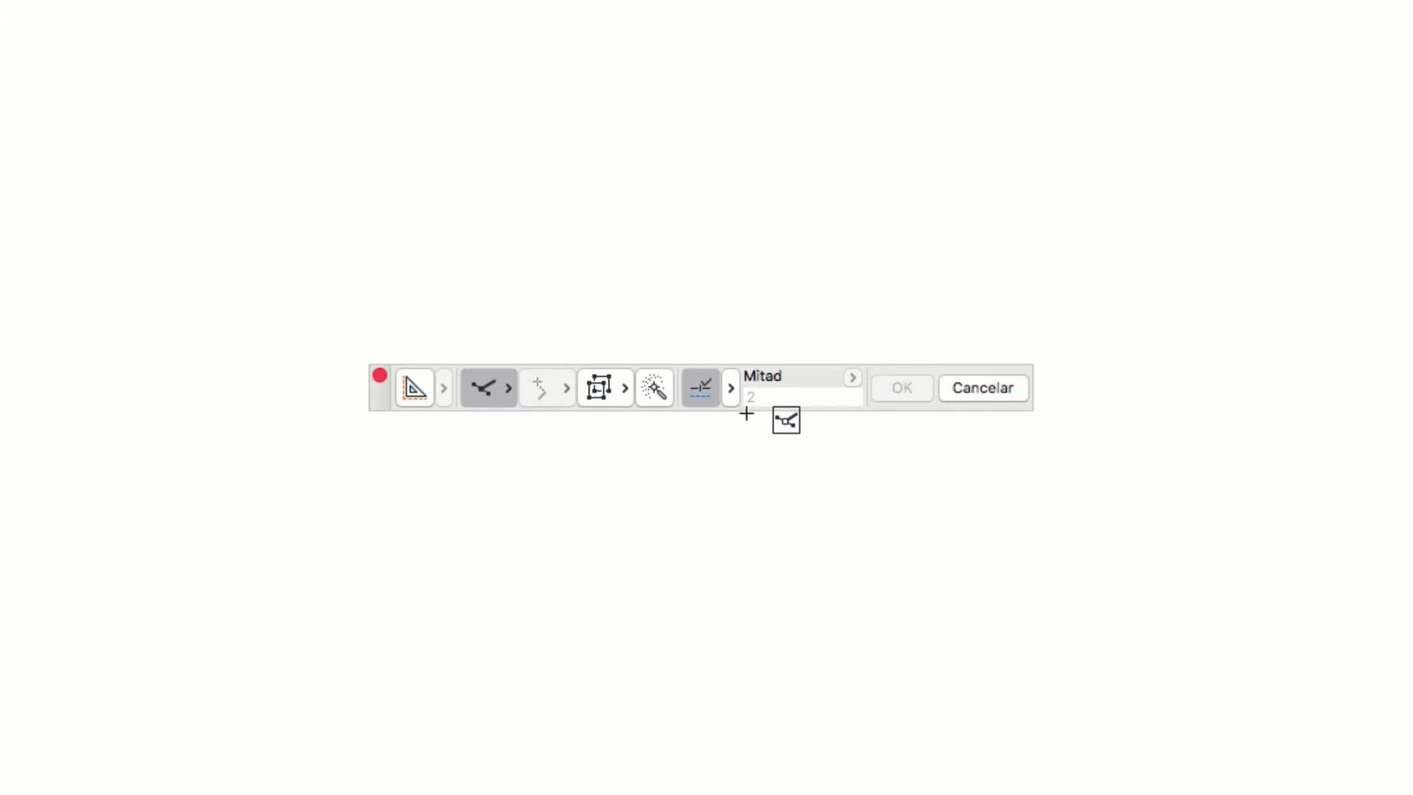
{"action": "key", "text": "Escape"}
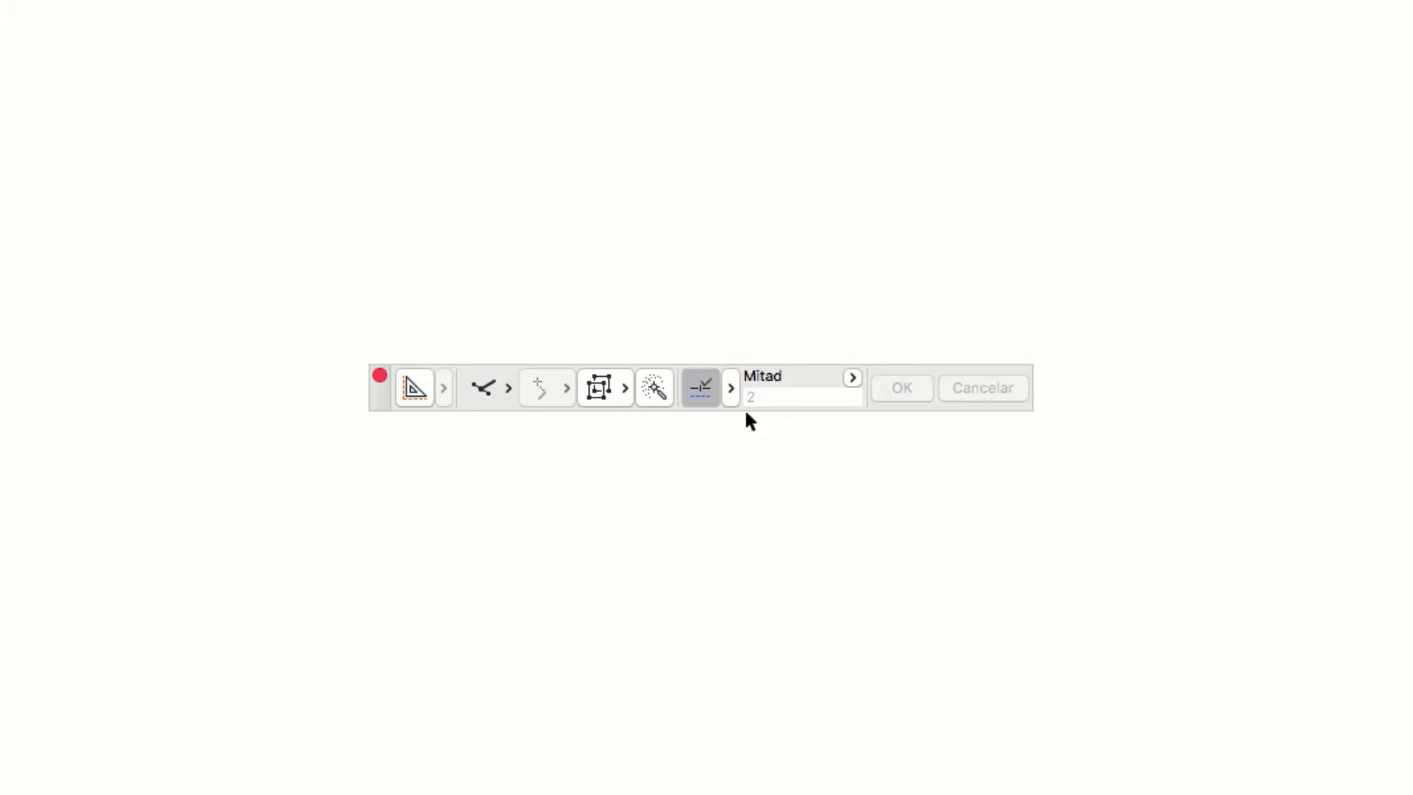
- Suspend groups so that grouped elements can be selected individually
{"action": "left_click", "coordinate": [622, 388]}
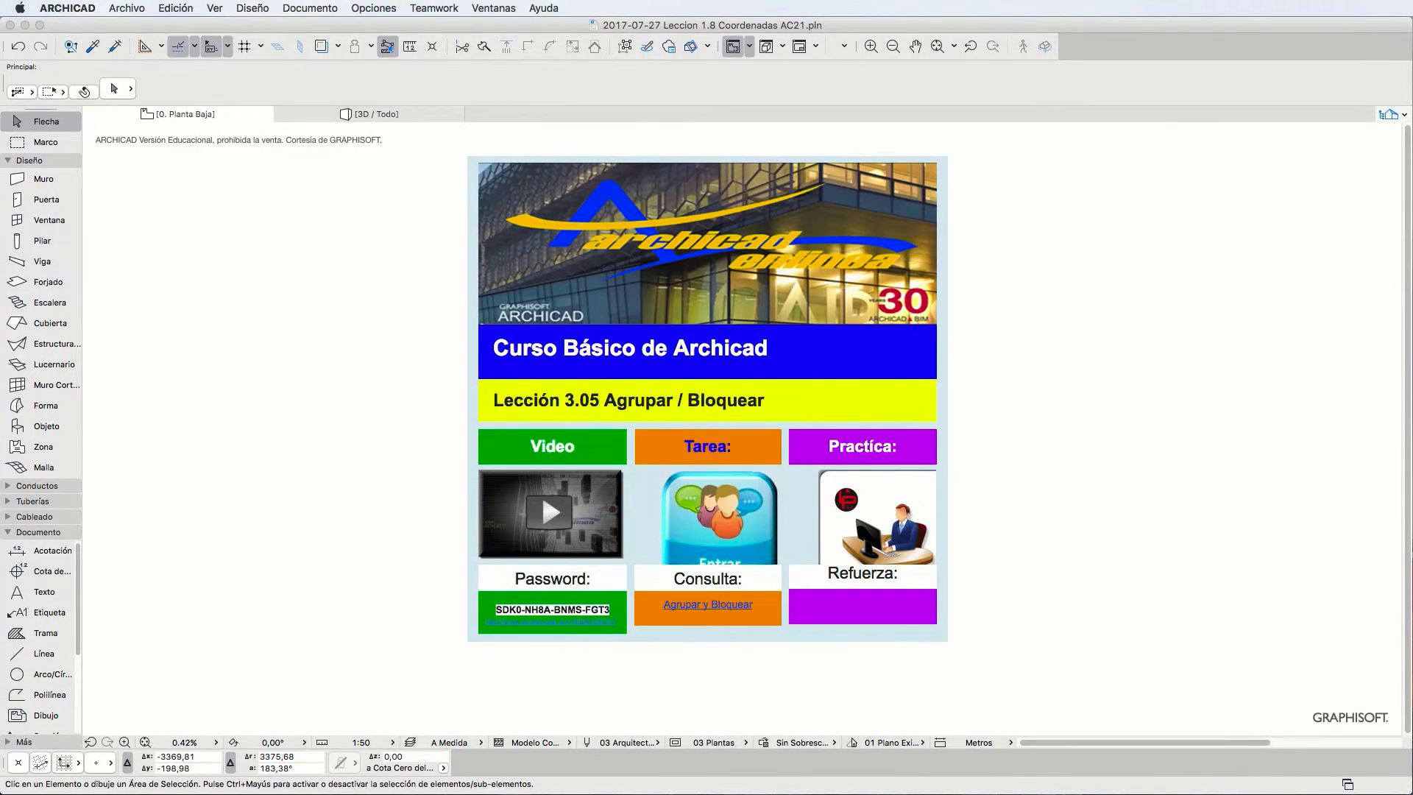
{"action": "key", "text": "alt+g"}
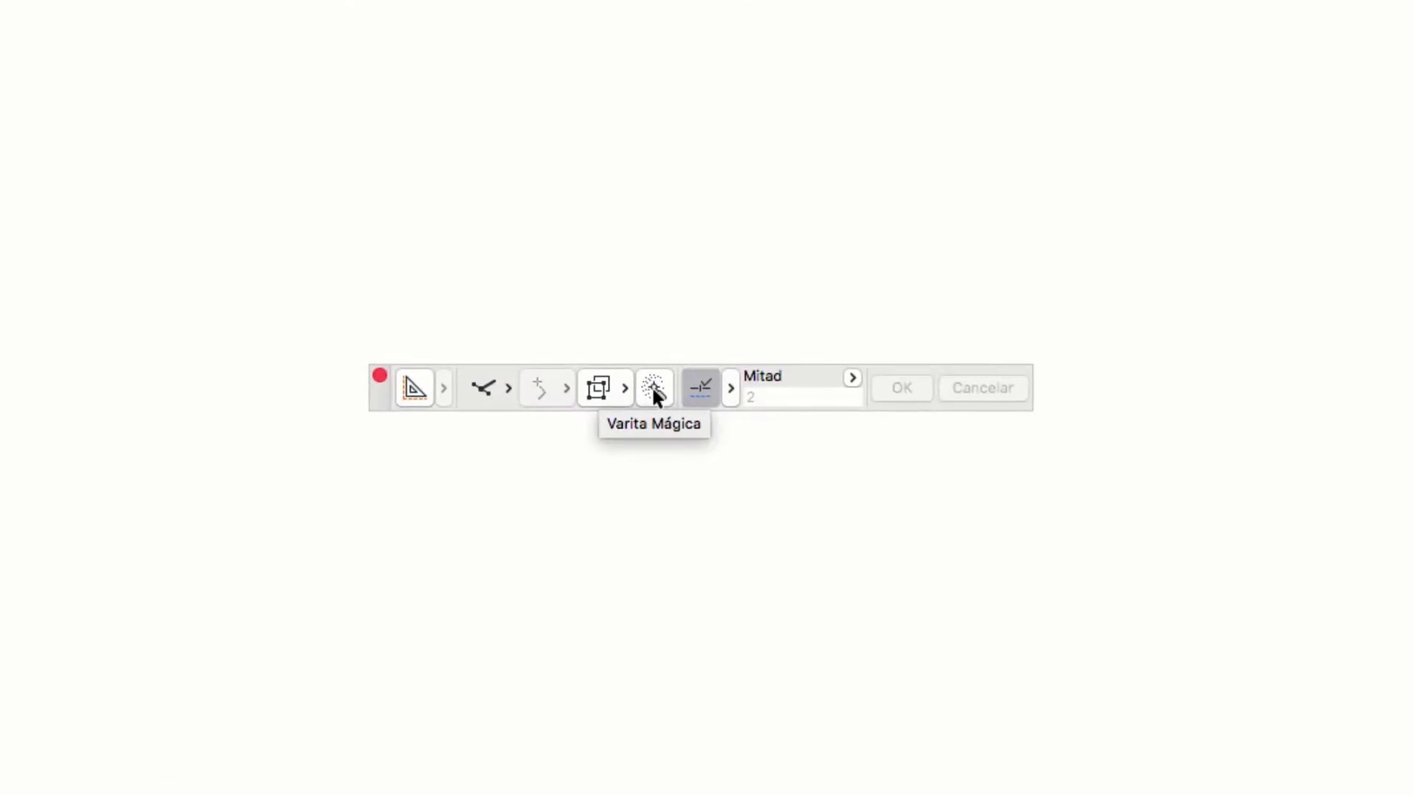
{"action": "left_click", "coordinate": [655, 384]}
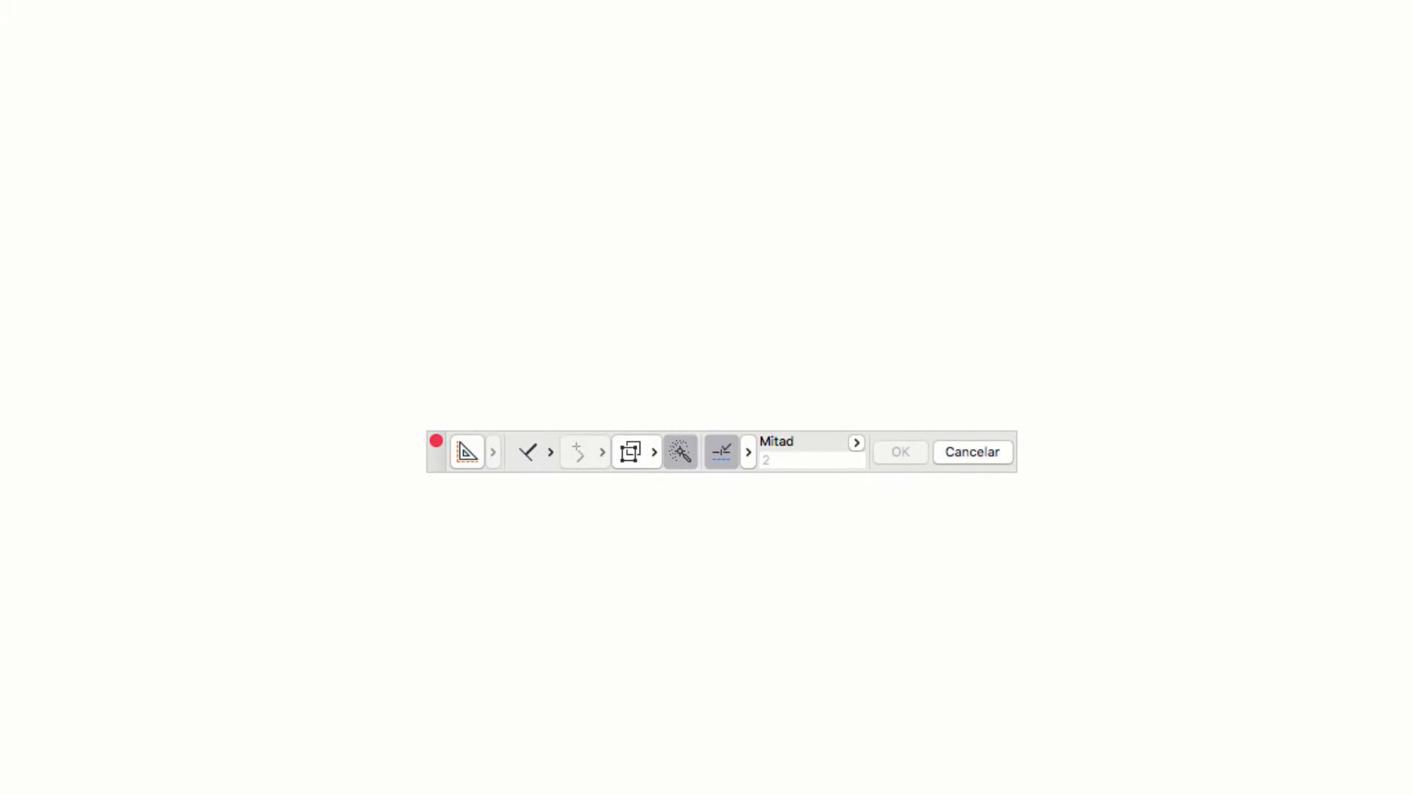
{"action": "key", "text": "Escape"}
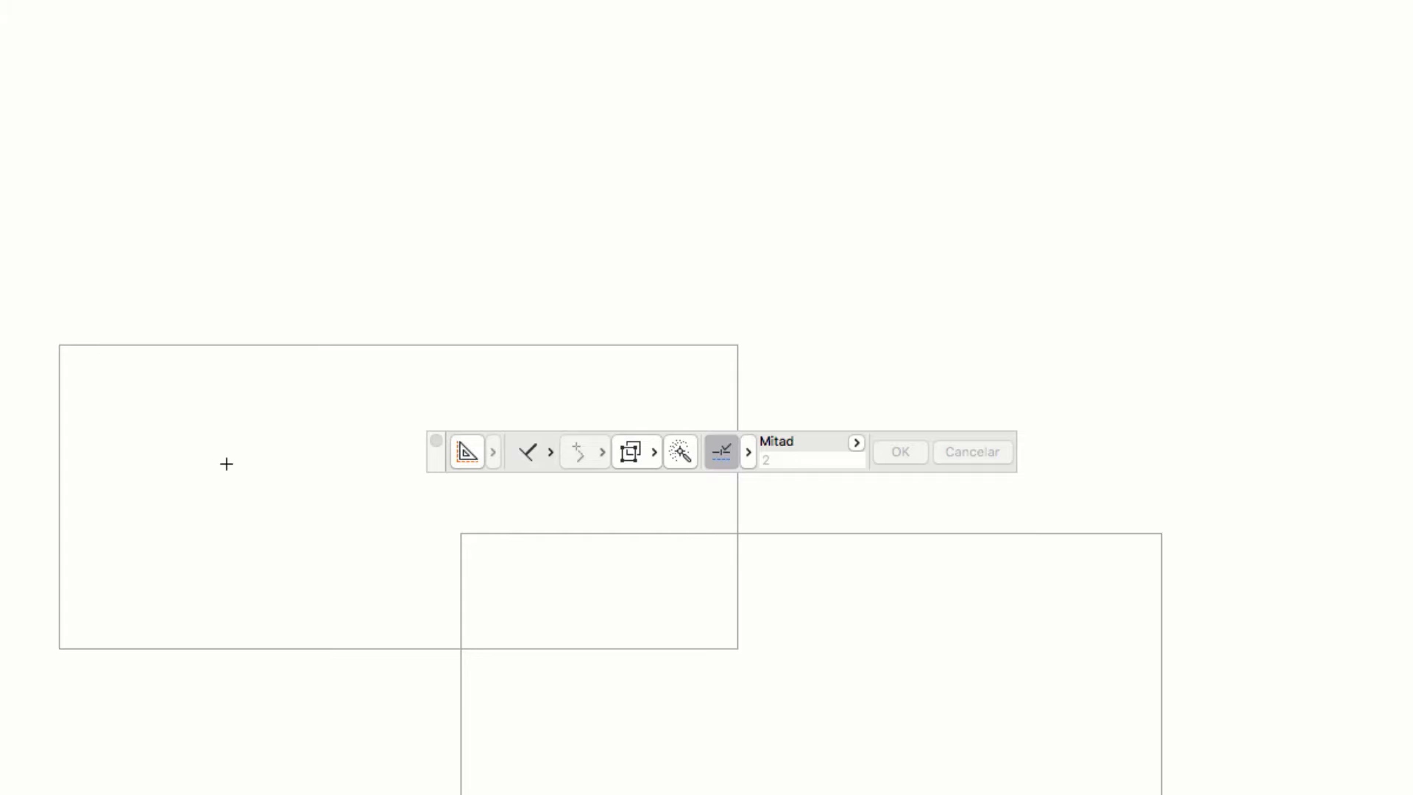
{"action": "left_click", "coordinate": [681, 453]}
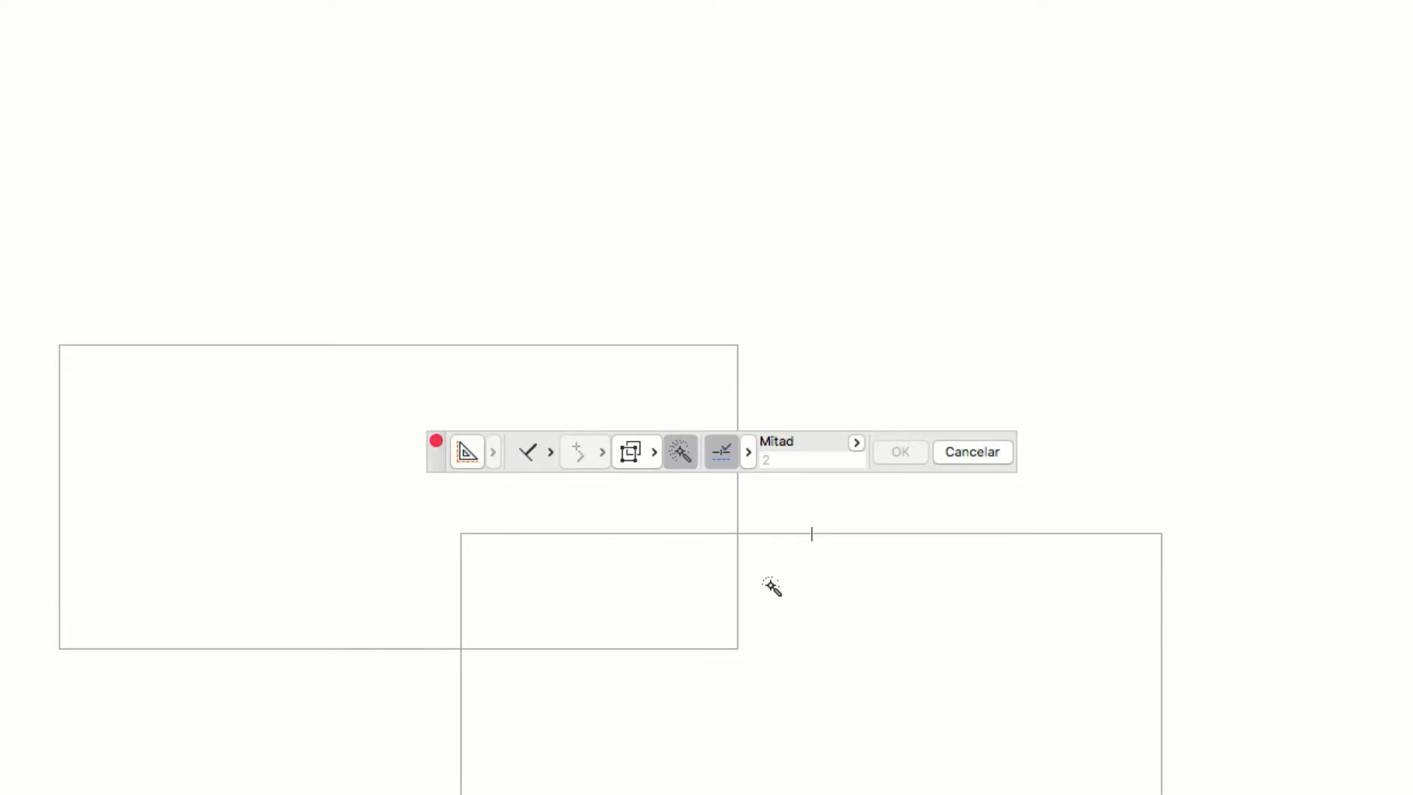
{"action": "key", "text": "space"}
{"action": "key", "text": "Escape"}
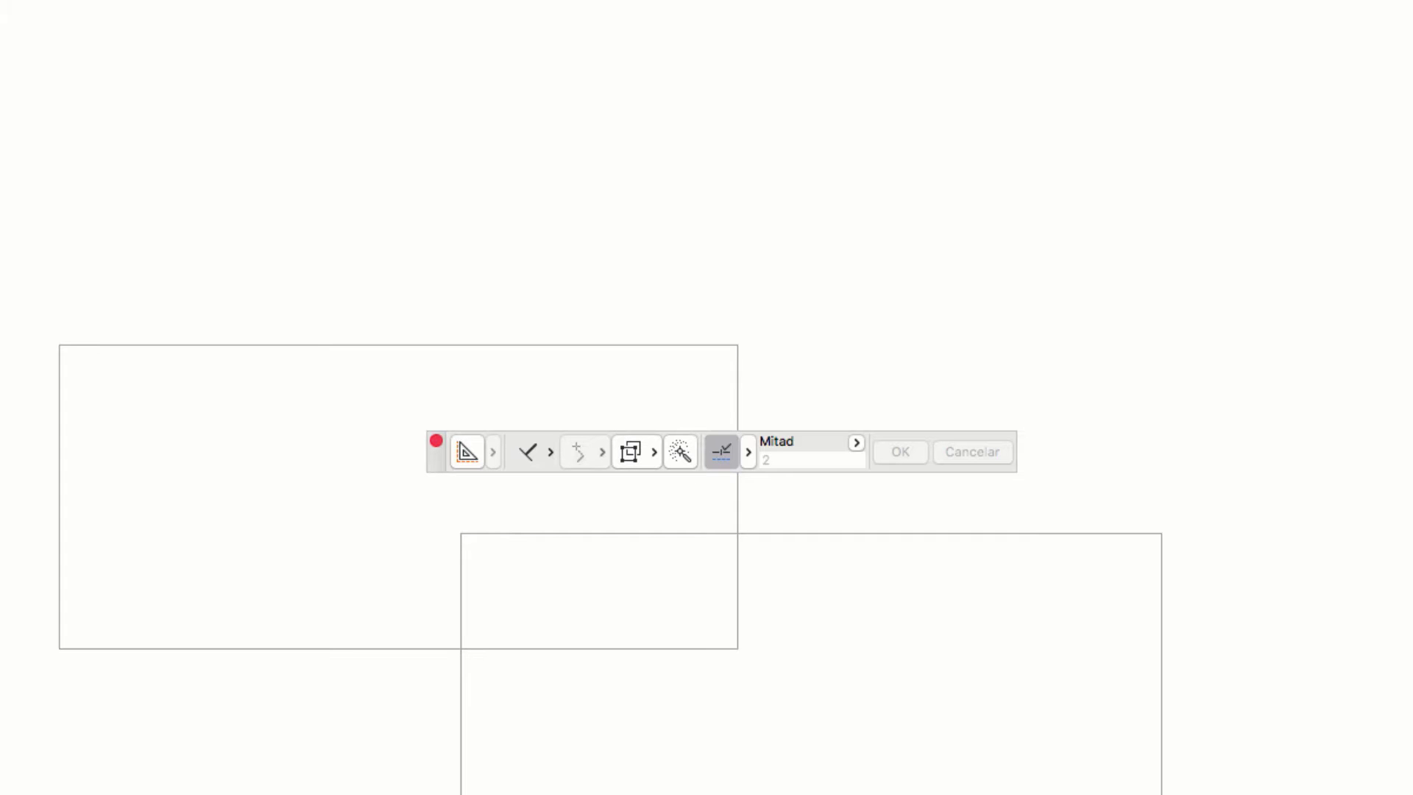
- Create walls along the outlines of both overlapping rectangles with the Varita Mágica
{"action": "left_click", "coordinate": [684, 462]}
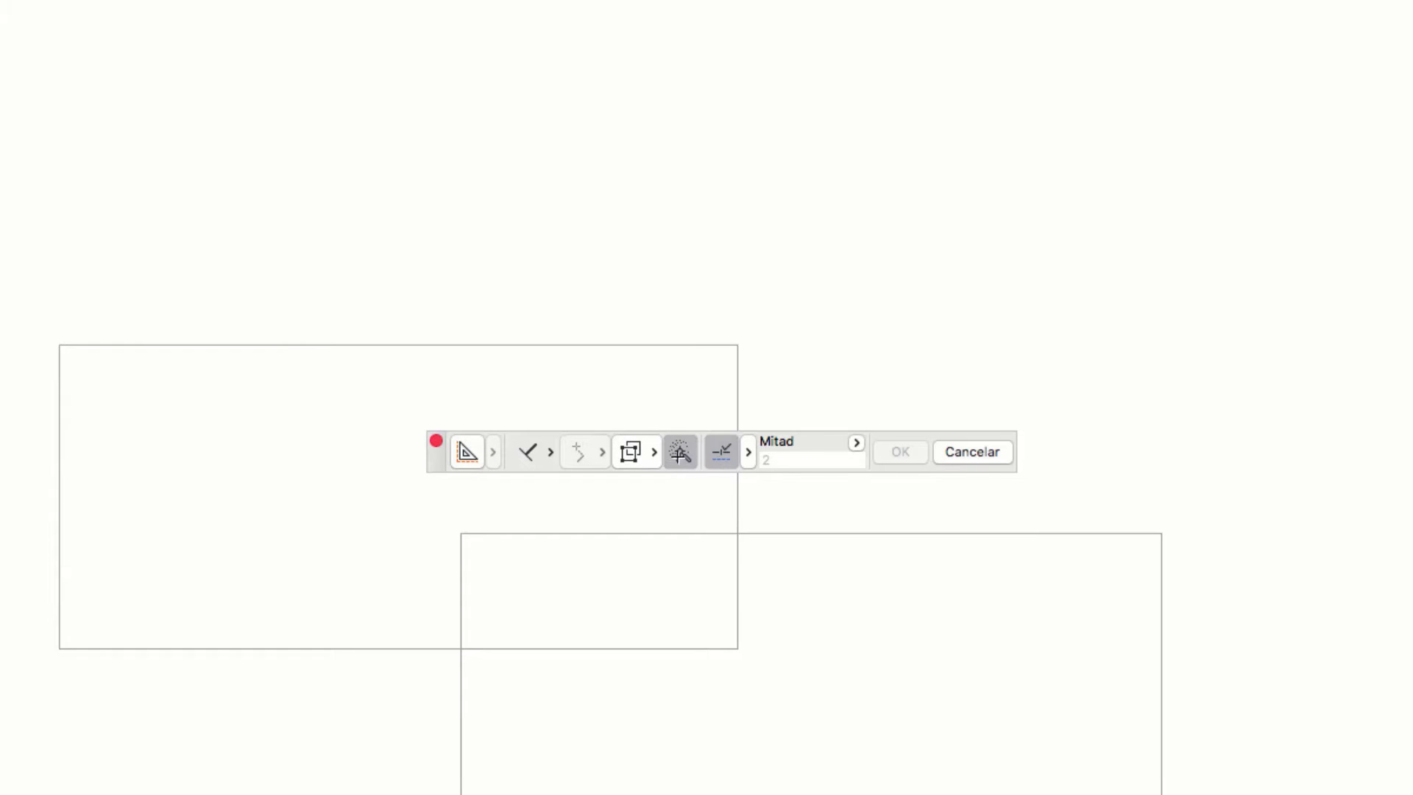
{"action": "left_click", "coordinate": [294, 647]}
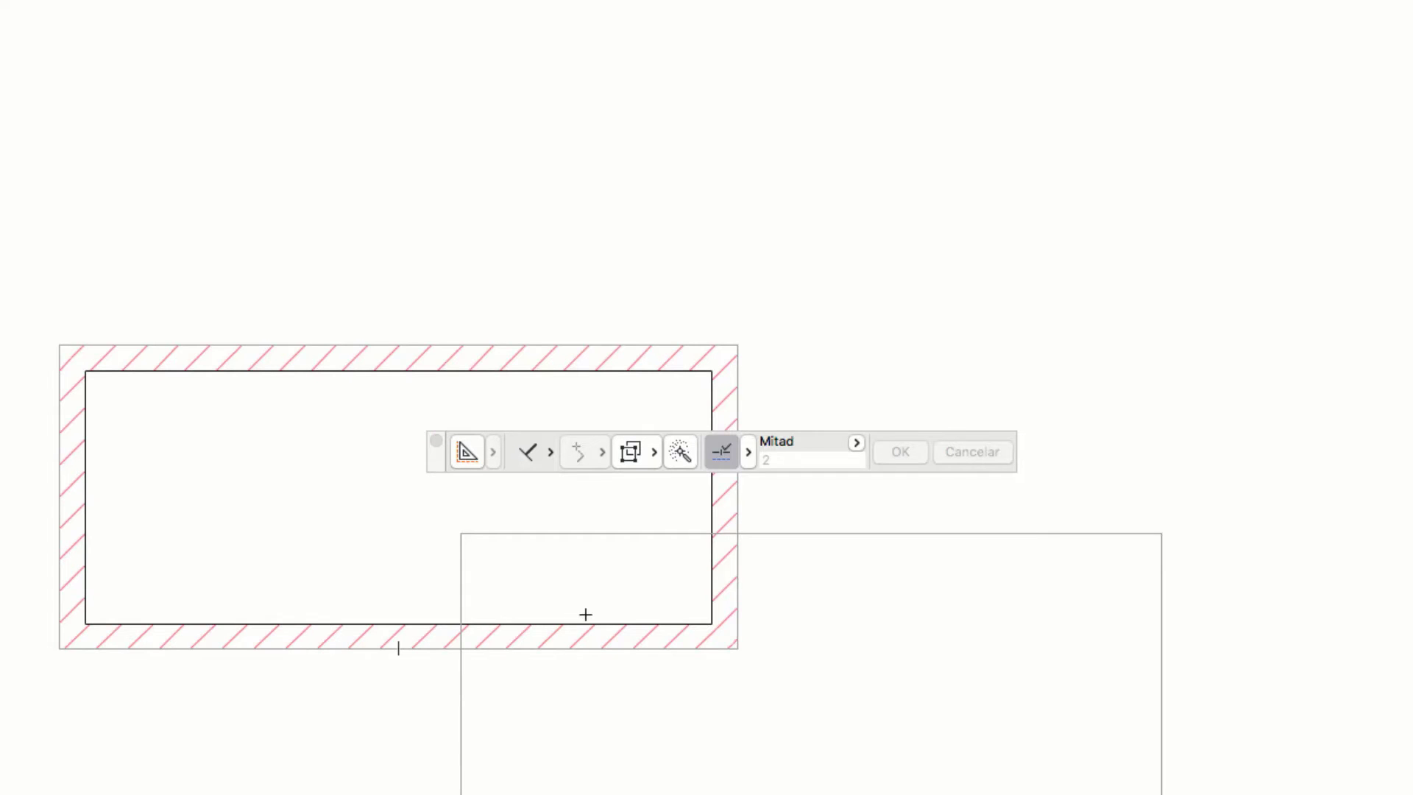
{"action": "left_click", "coordinate": [812, 534]}
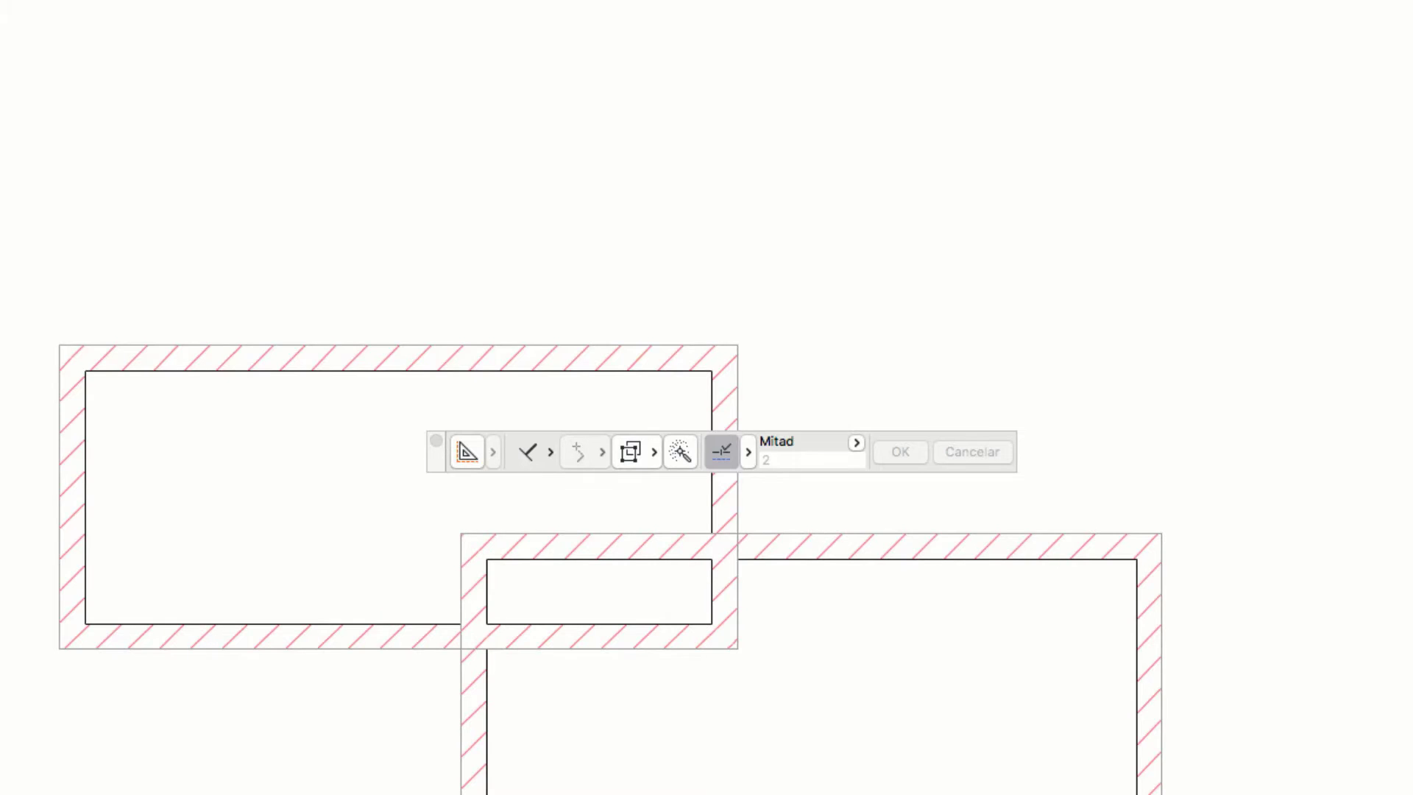
- Inspect the two overlapping brick wall enclosures in 3D and return to the floor plan
{"action": "key", "text": "F3"}
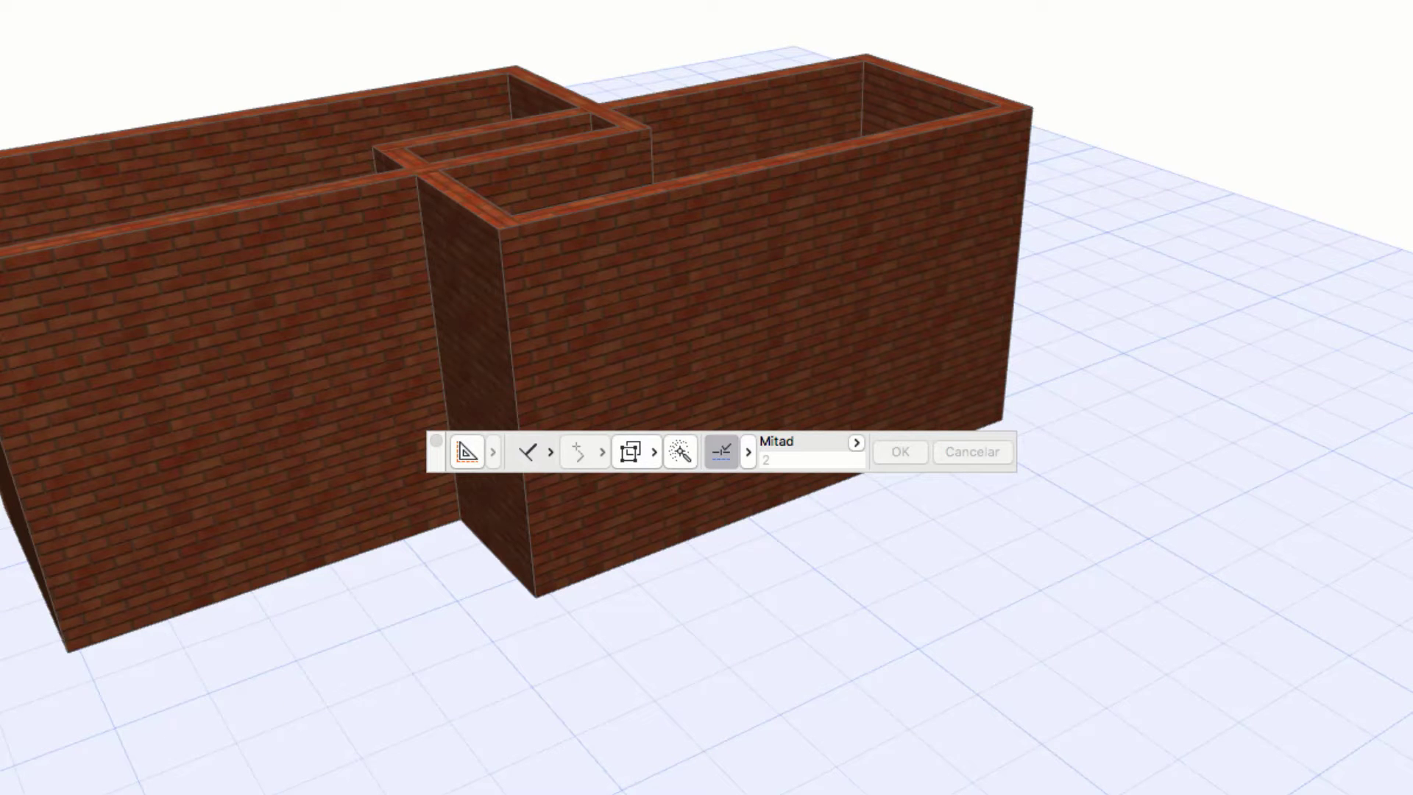
{"action": "middle_click_drag", "start_coordinate": [333, 518], "coordinate": [278, 573], "text": "shift"}
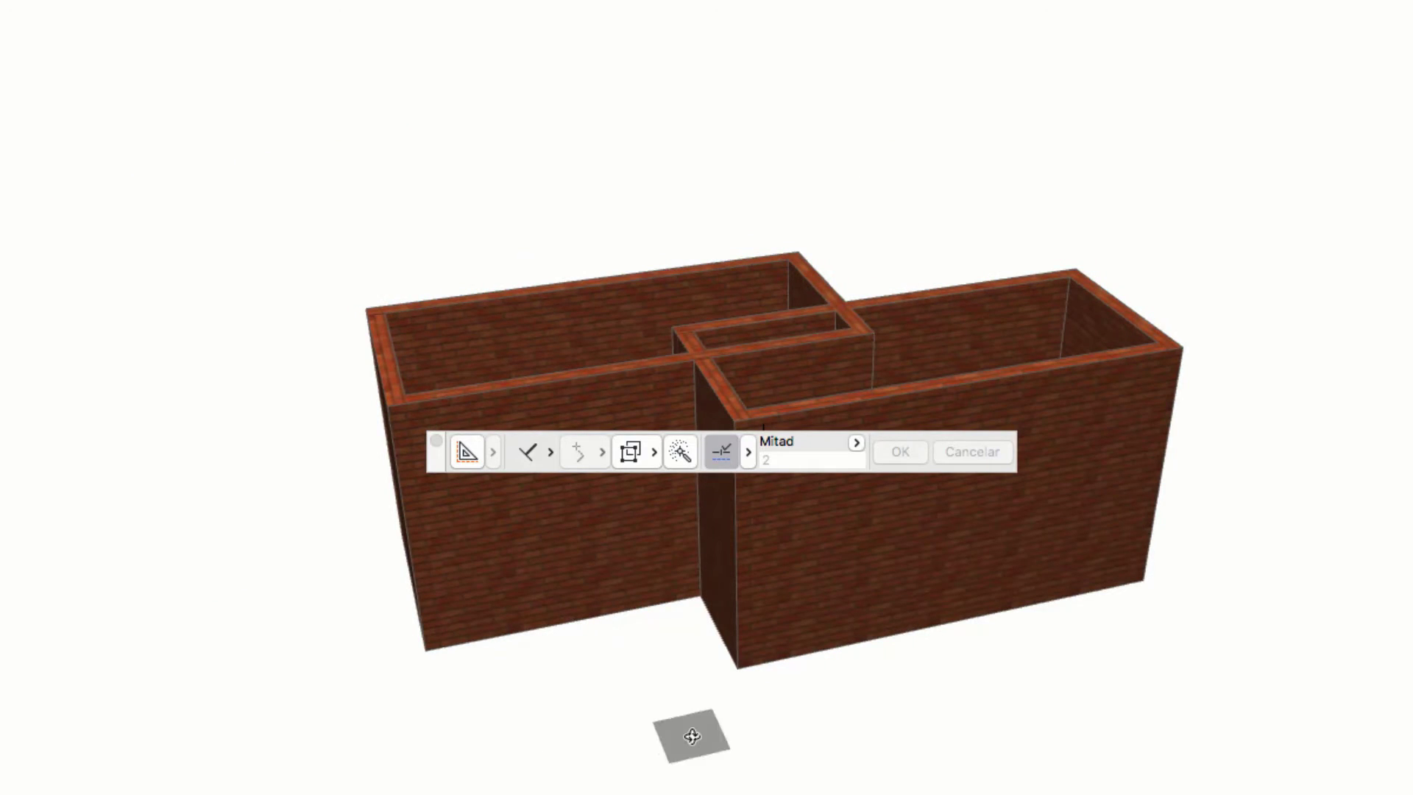
{"action": "key", "text": "o"}
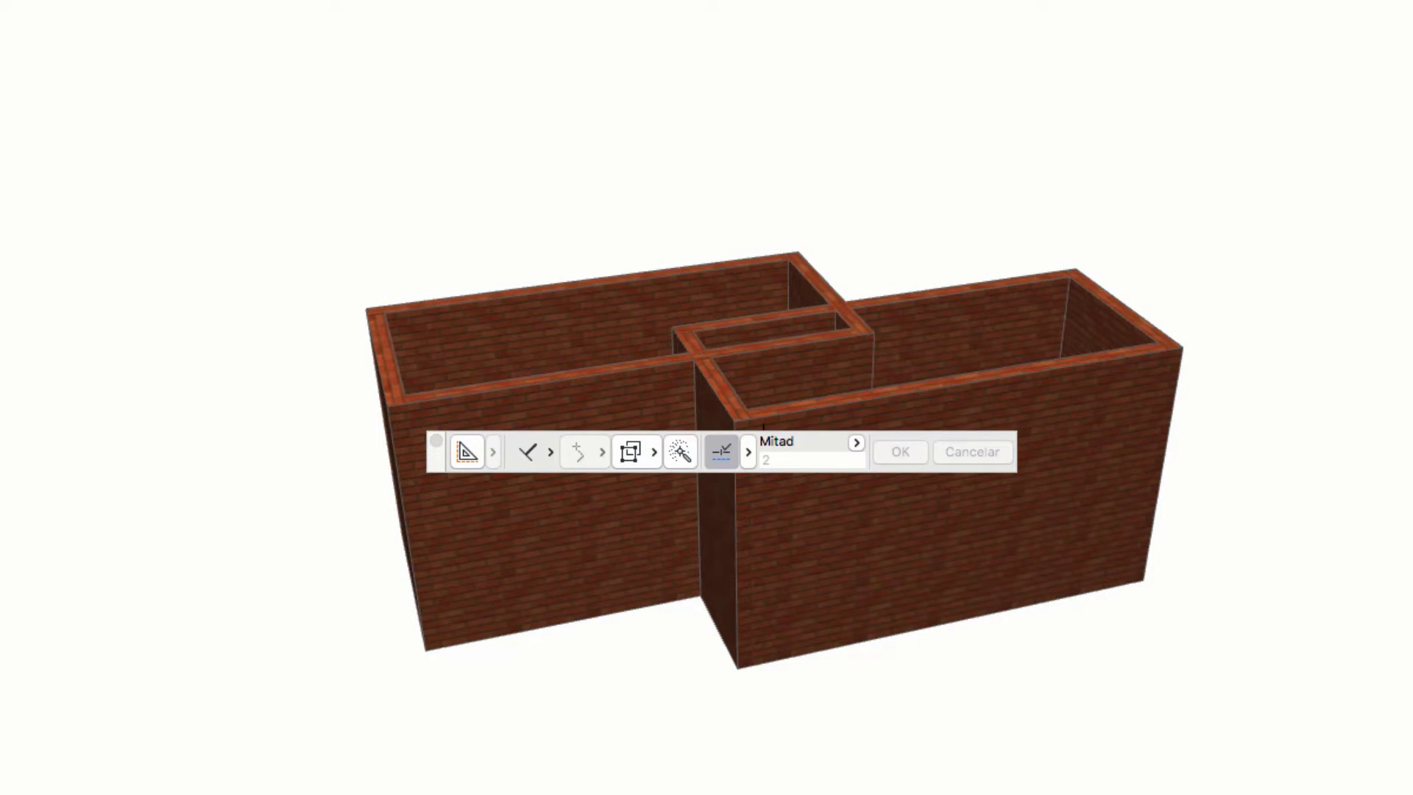
{"action": "key", "text": "F2"}
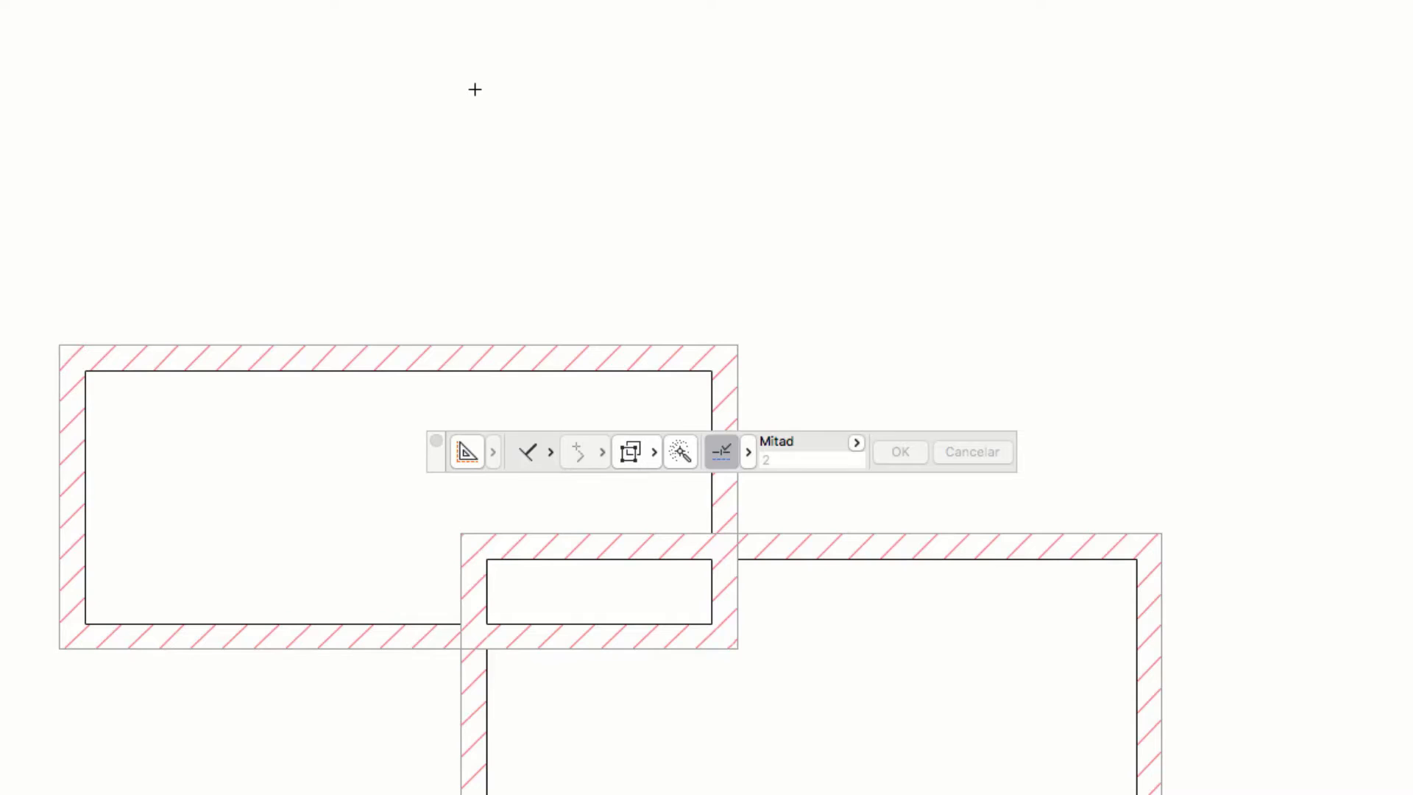
- Toggle the snap guides and points off and on again, and review their available options
{"action": "scroll", "coordinate": [474, 89], "scroll_direction": "down", "scroll_amount": 1}
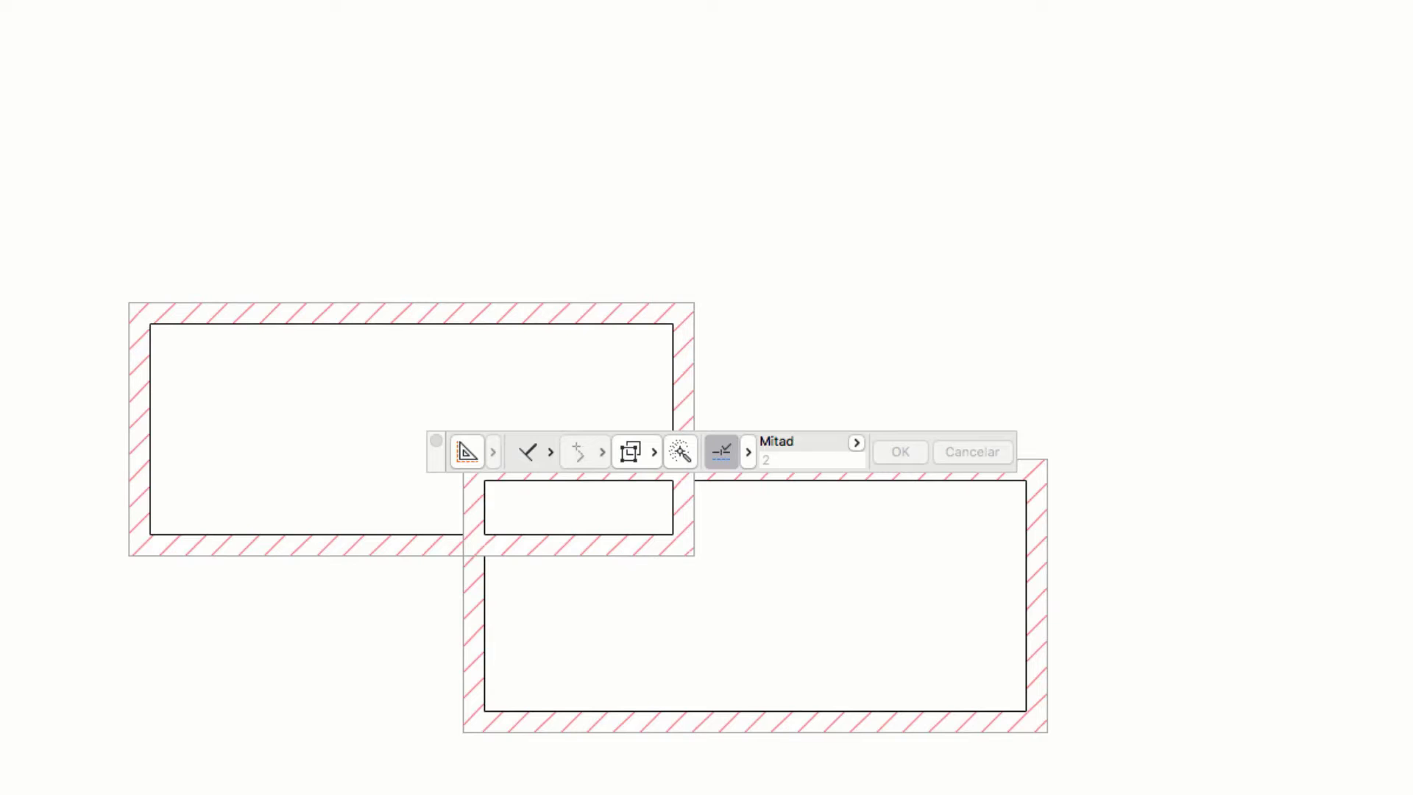
{"action": "key", "text": "q"}
{"action": "key", "text": "q"}
{"action": "left_click", "coordinate": [748, 452]}
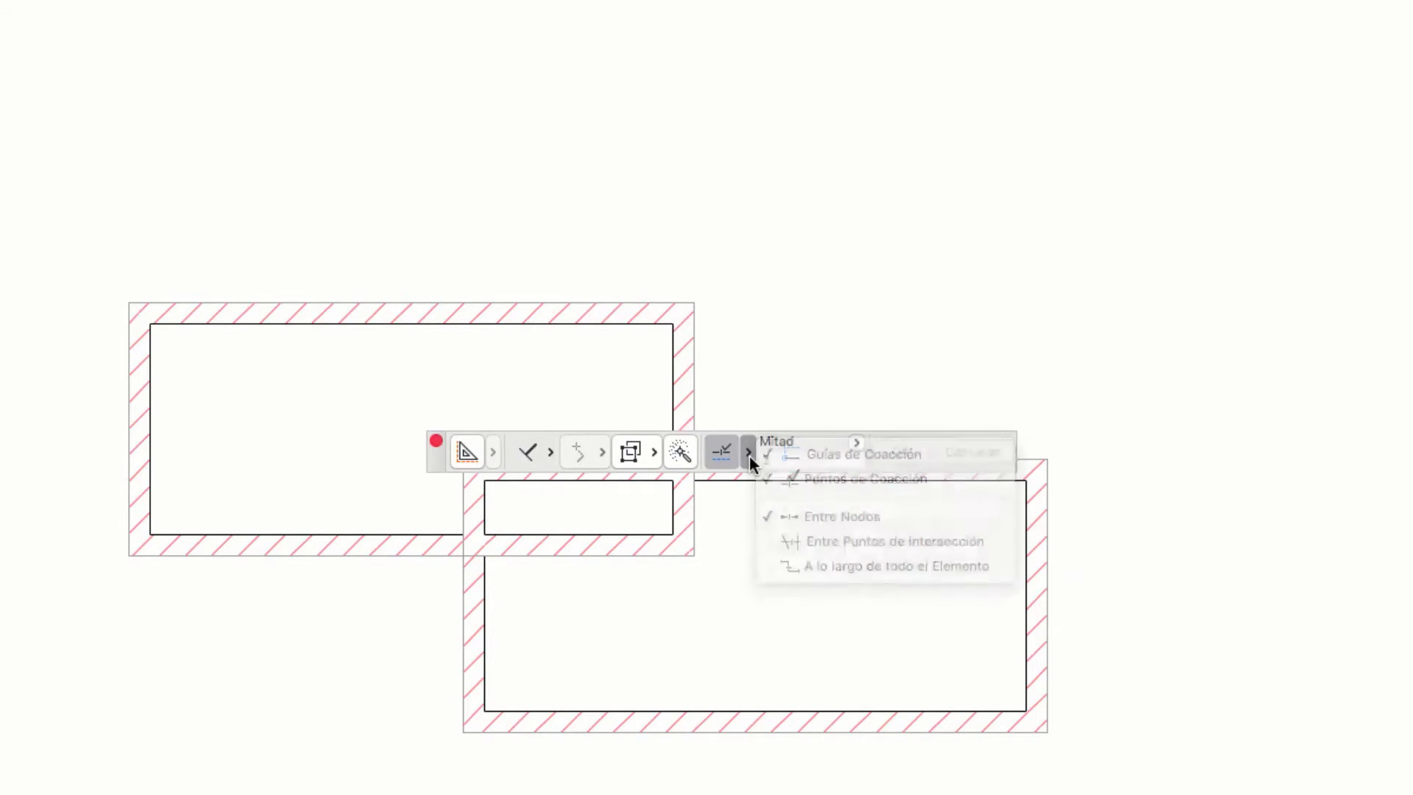
{"action": "left_click", "coordinate": [749, 454]}
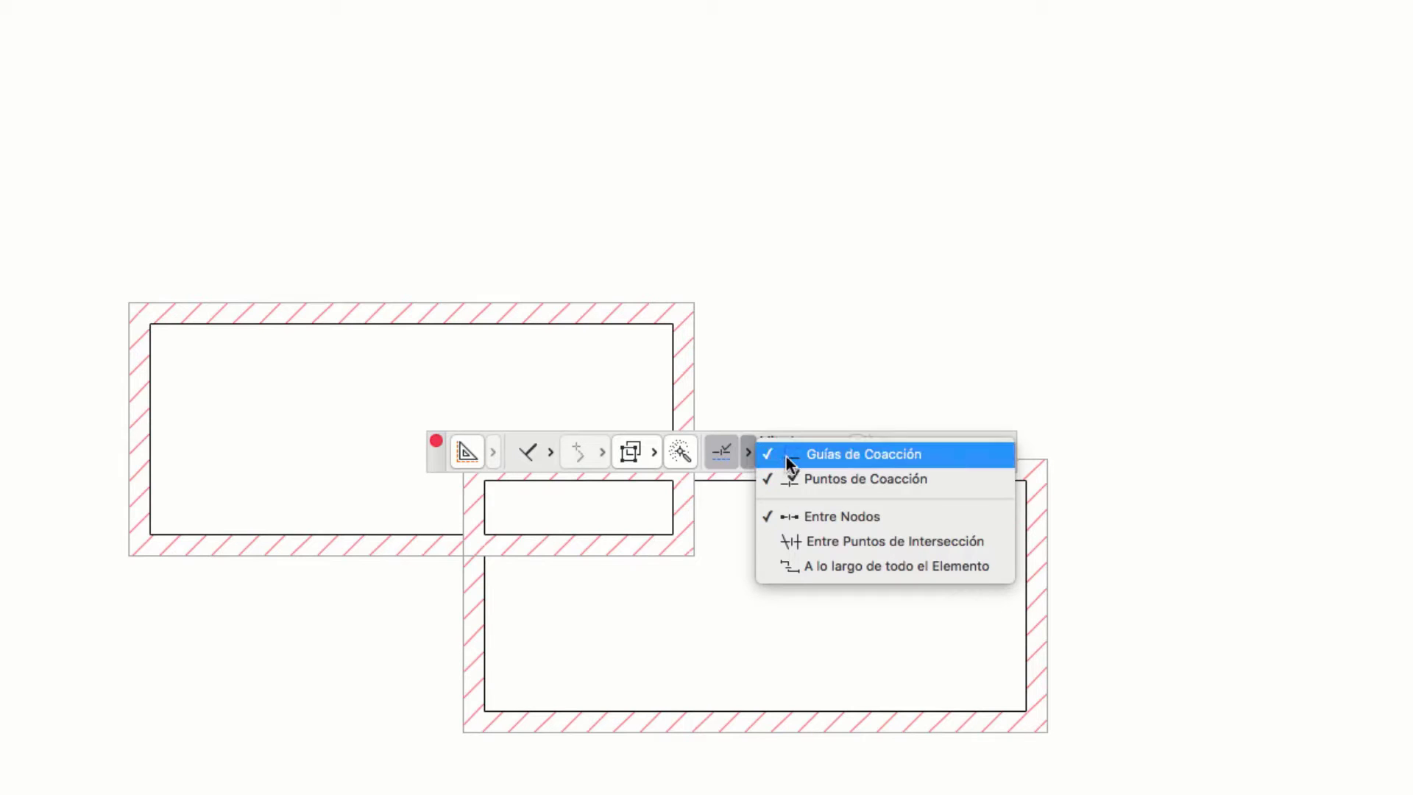
- Try the snap guides by starting a polyline inside the lower walled rectangle, and cancel it
{"action": "left_click", "coordinate": [840, 606]}
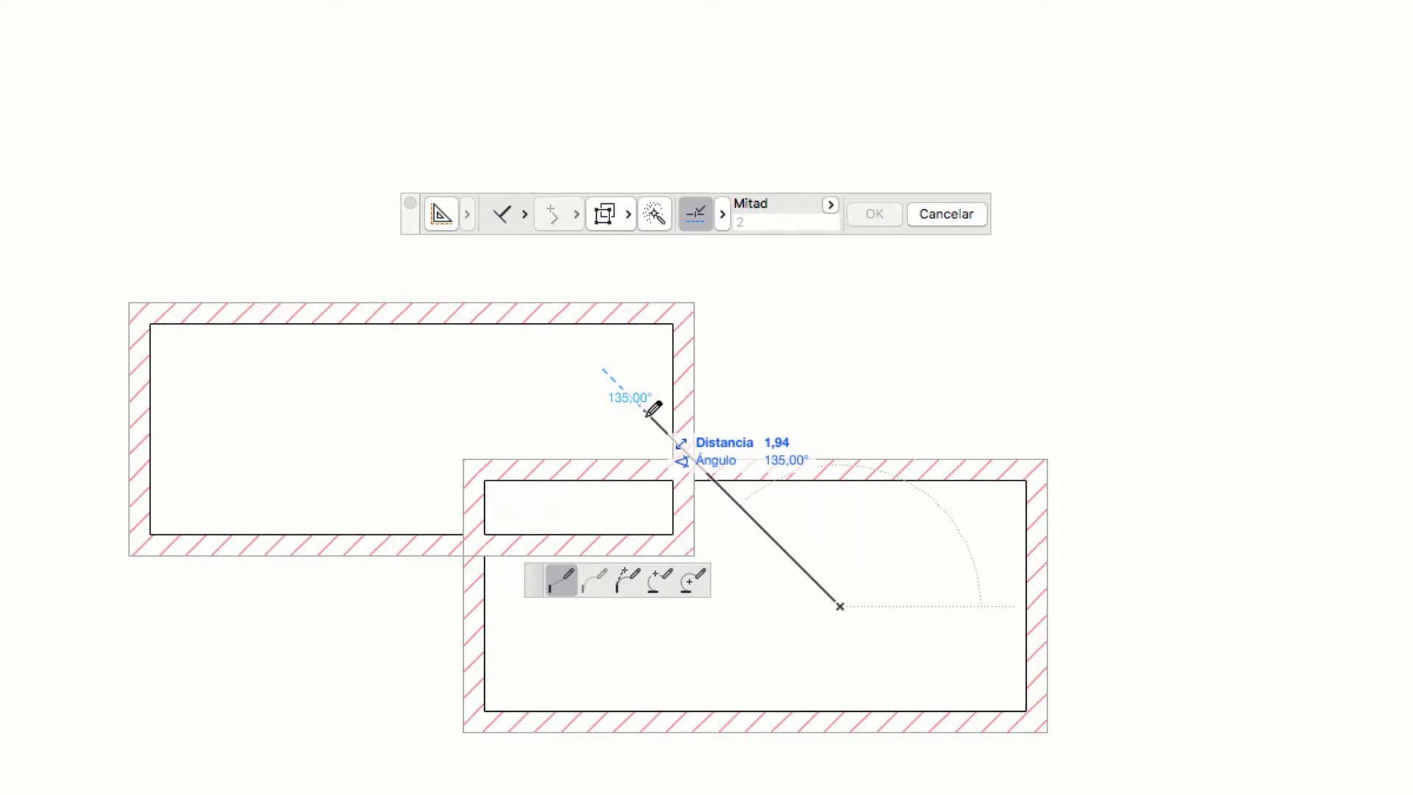
{"action": "scroll", "coordinate": [680, 625], "scroll_direction": "down", "scroll_amount": 1}
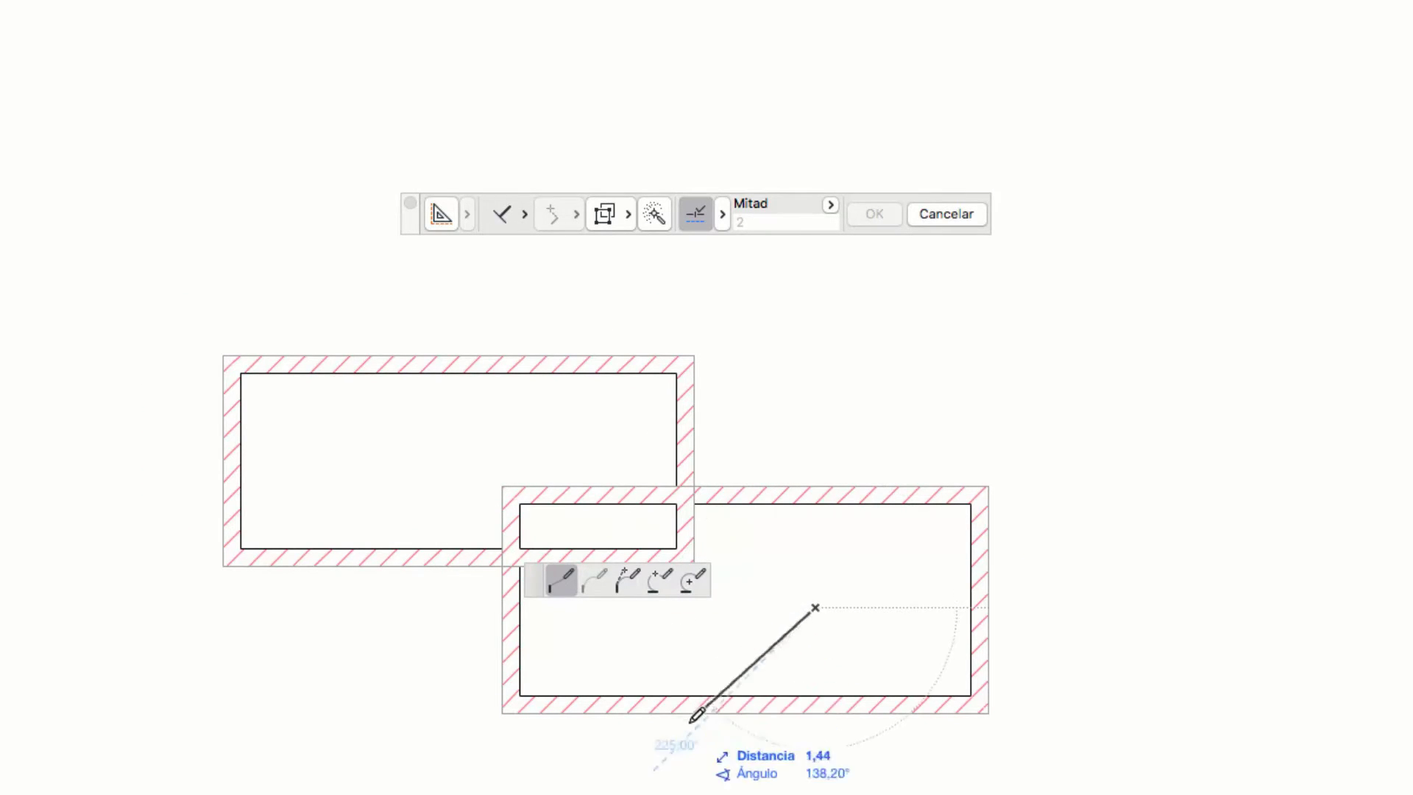
{"action": "scroll", "coordinate": [694, 738], "scroll_direction": "down", "scroll_amount": 1}
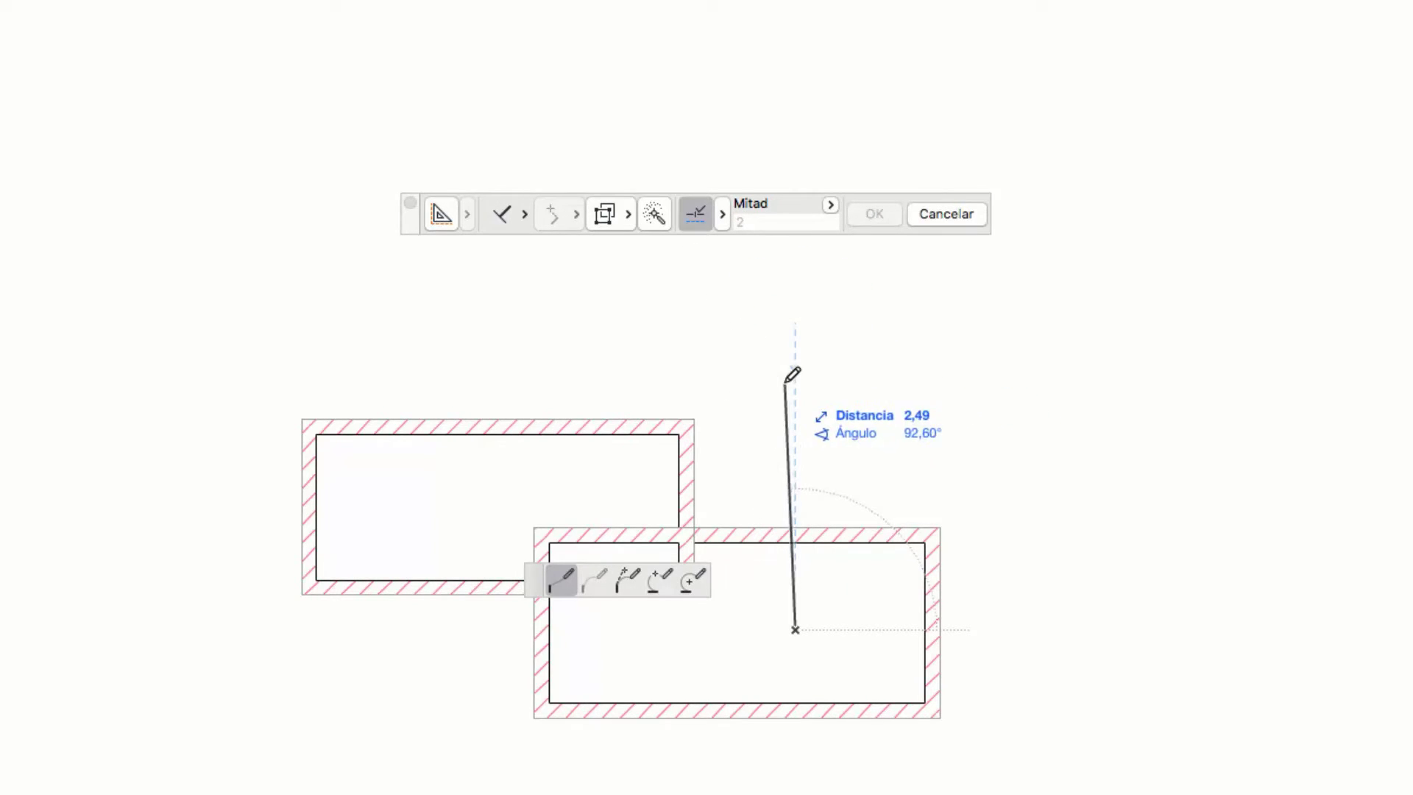
{"action": "key", "text": "Escape"}
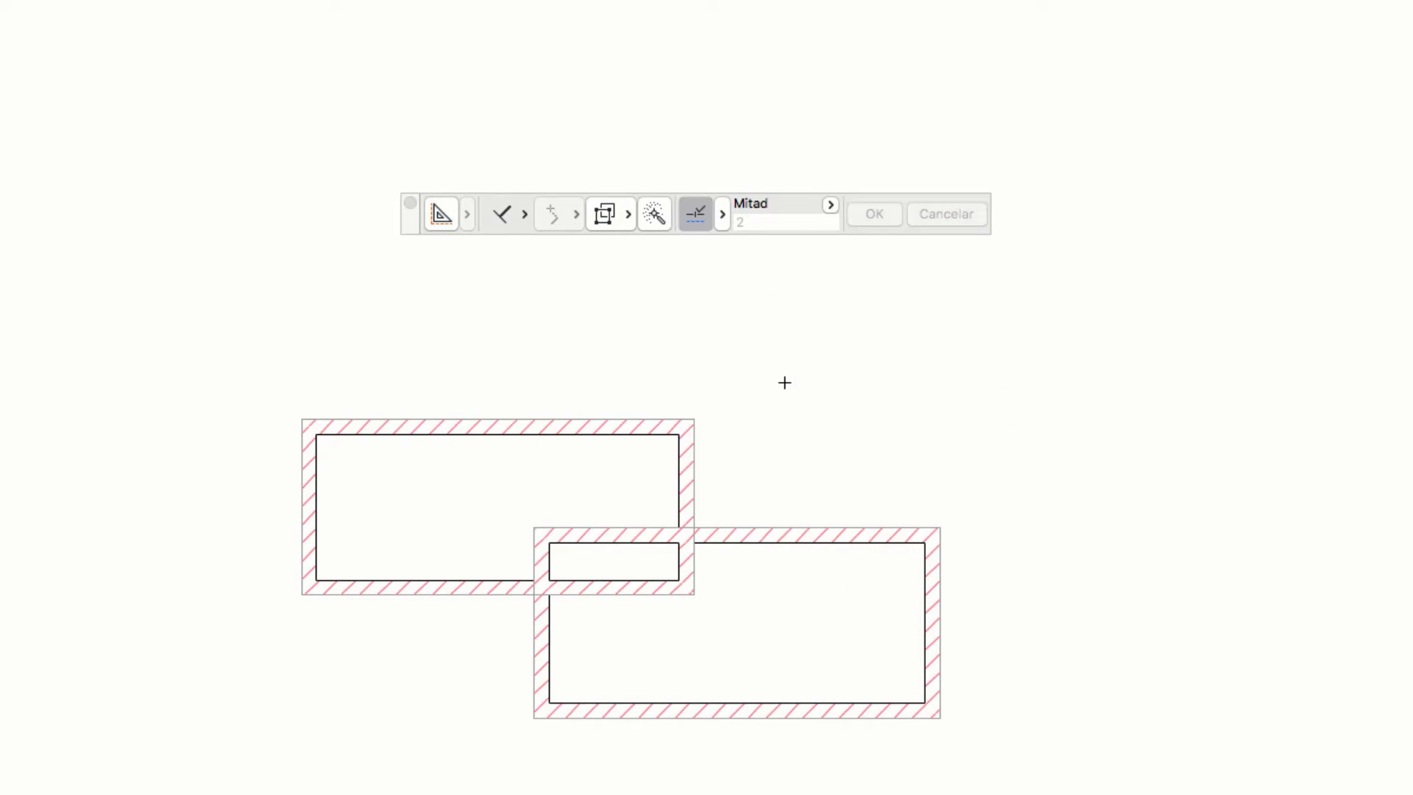
- Review the snap point division types and choose Mitad
{"action": "left_click", "coordinate": [832, 204]}
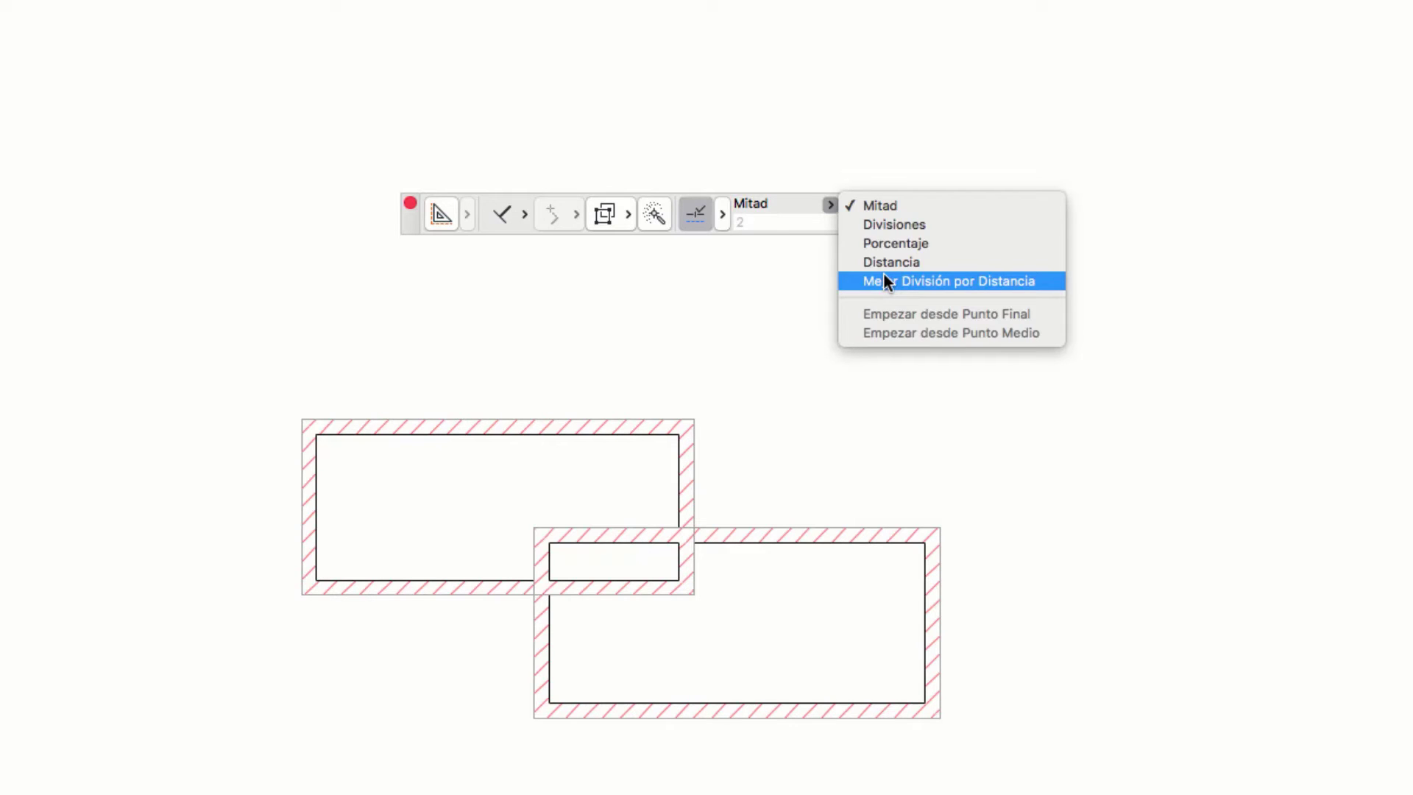
{"action": "left_click", "coordinate": [883, 204]}
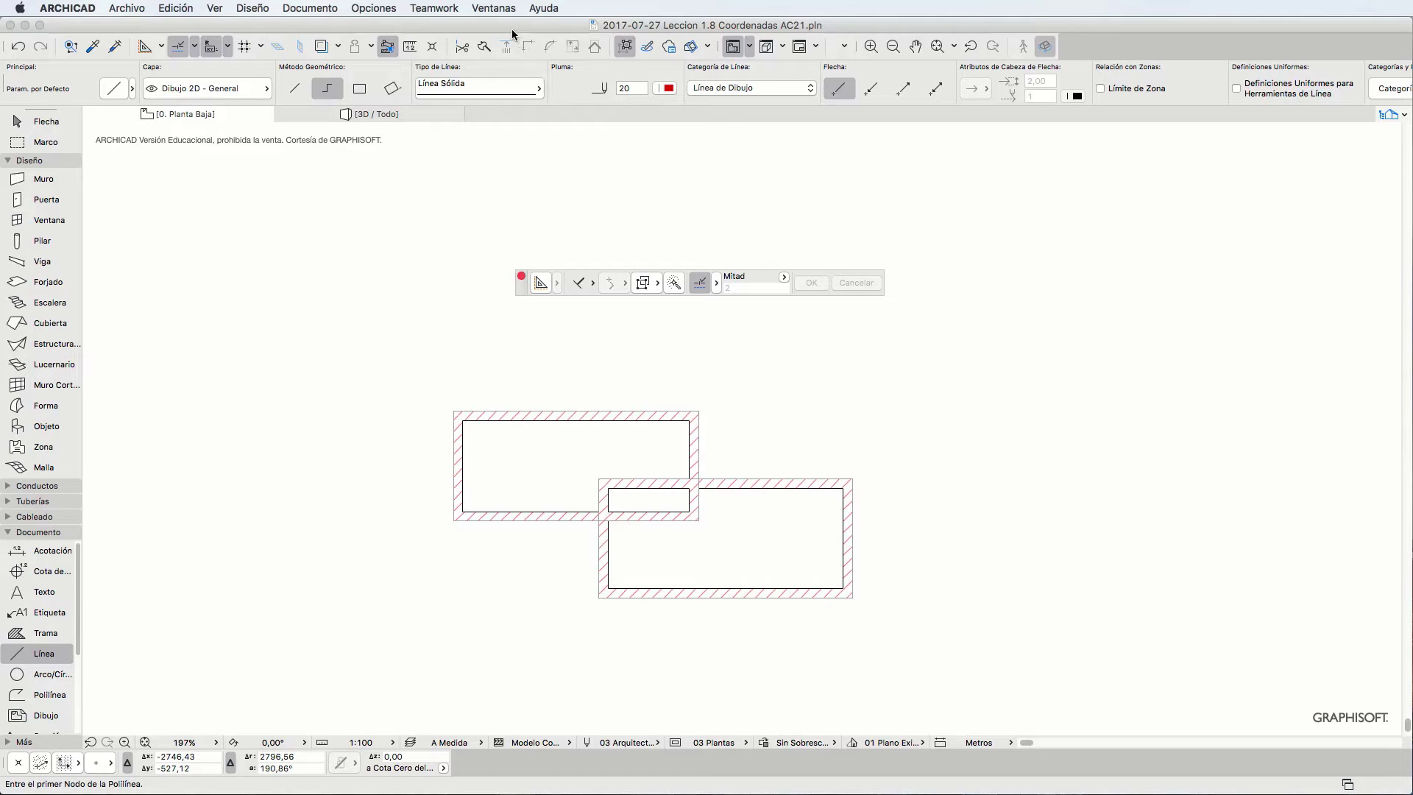
- Show the Ayudas al Dibujo toolbar and place it just below the floating Control palette, above the walls
{"action": "left_click", "coordinate": [493, 9]}
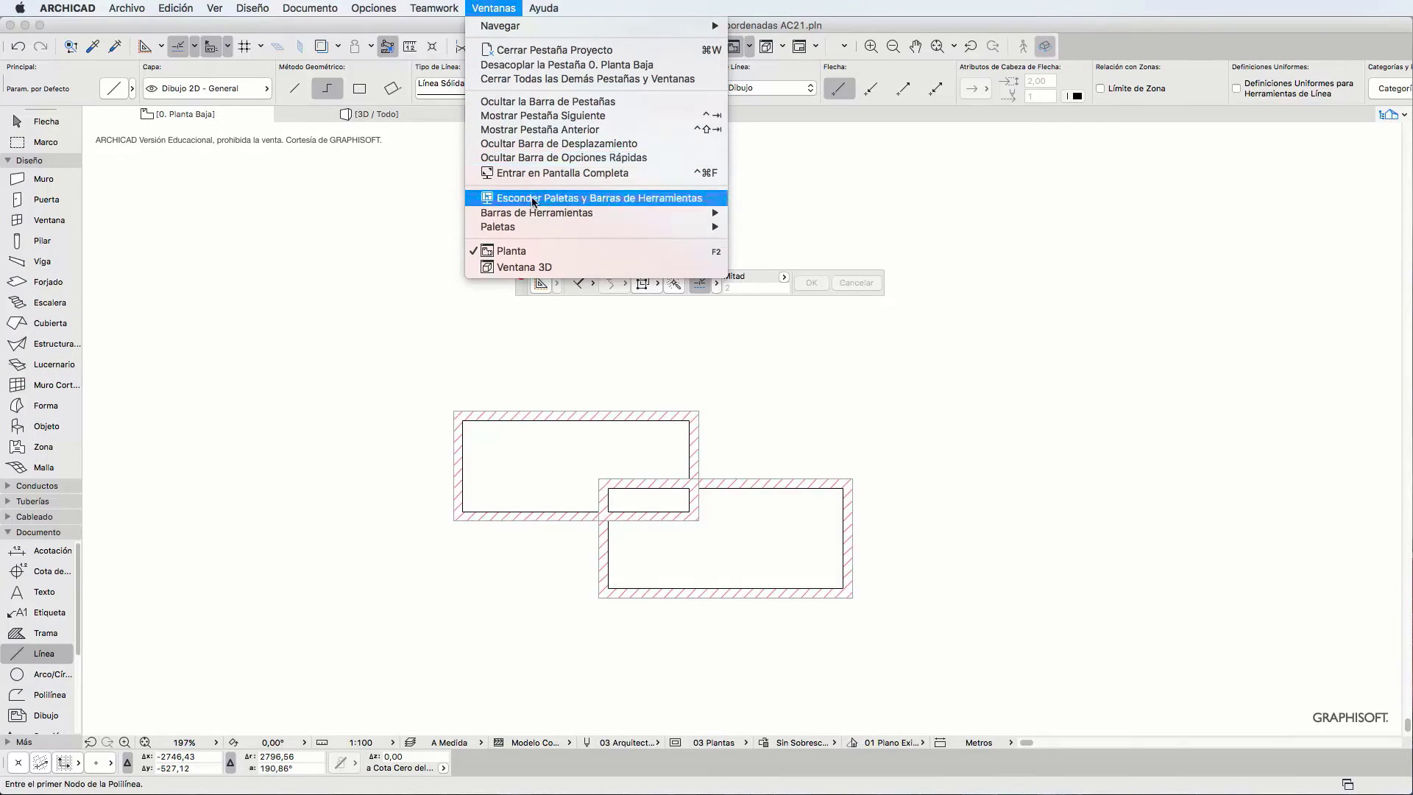
{"action": "mouse_move", "coordinate": [537, 227]}
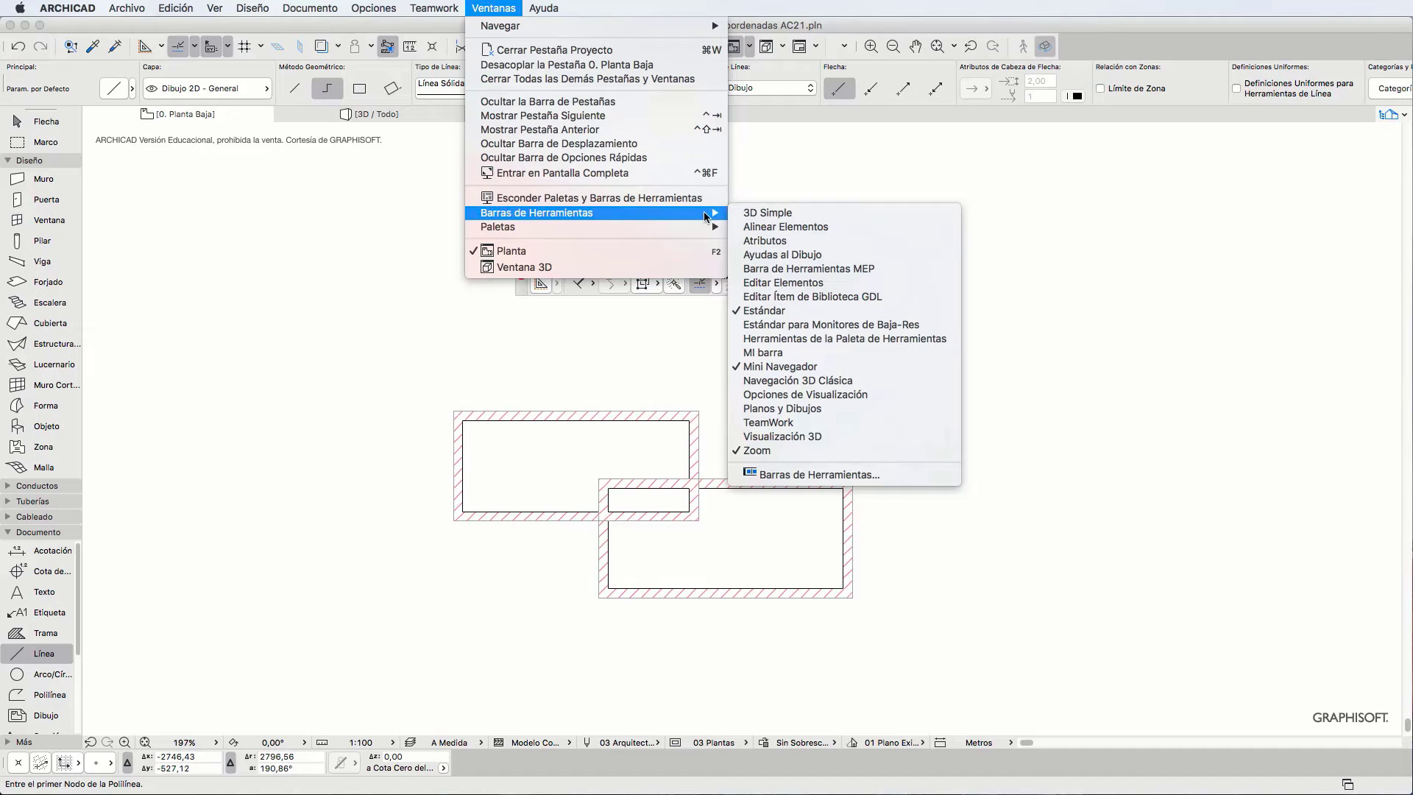
{"action": "left_click", "coordinate": [774, 255]}
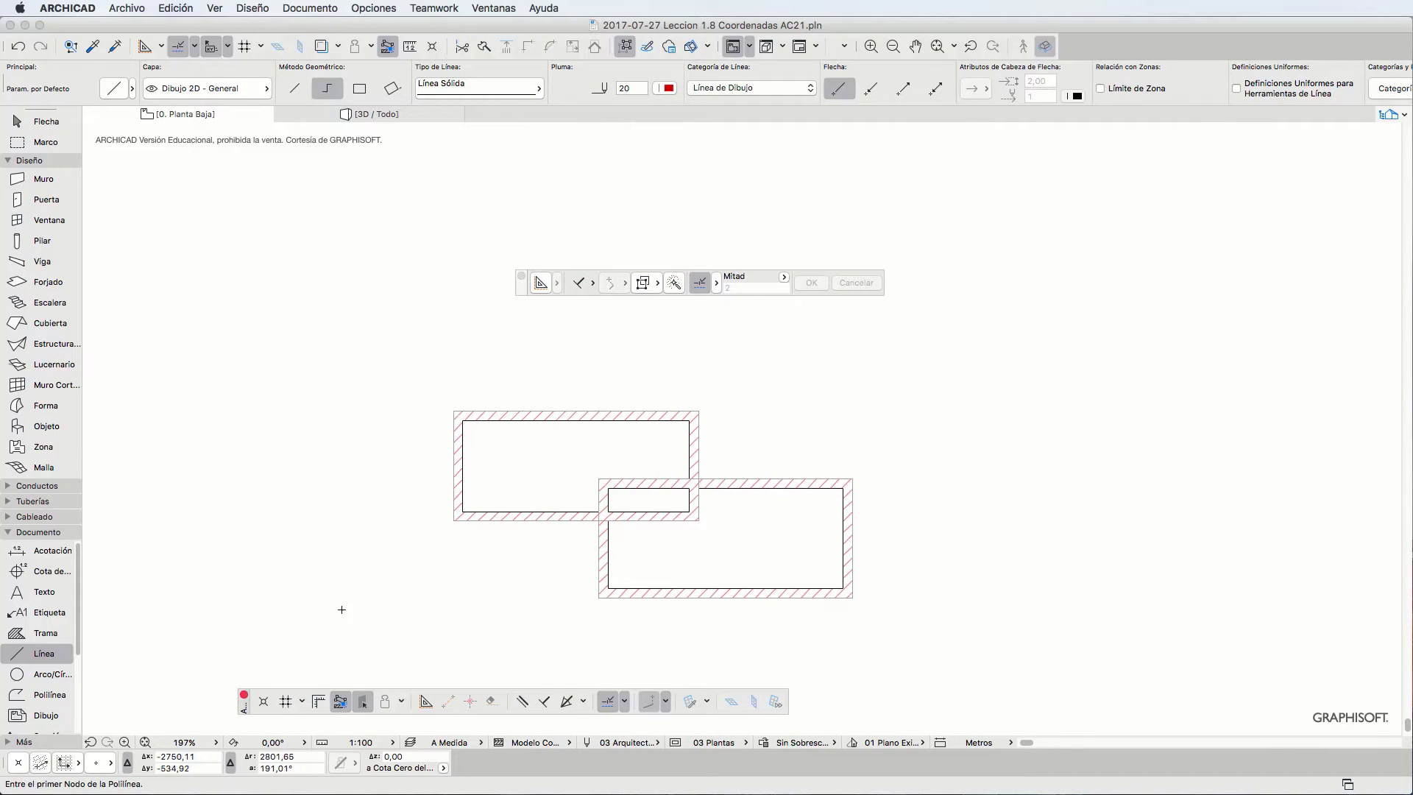
{"action": "left_click_drag", "start_coordinate": [259, 692], "coordinate": [482, 328]}
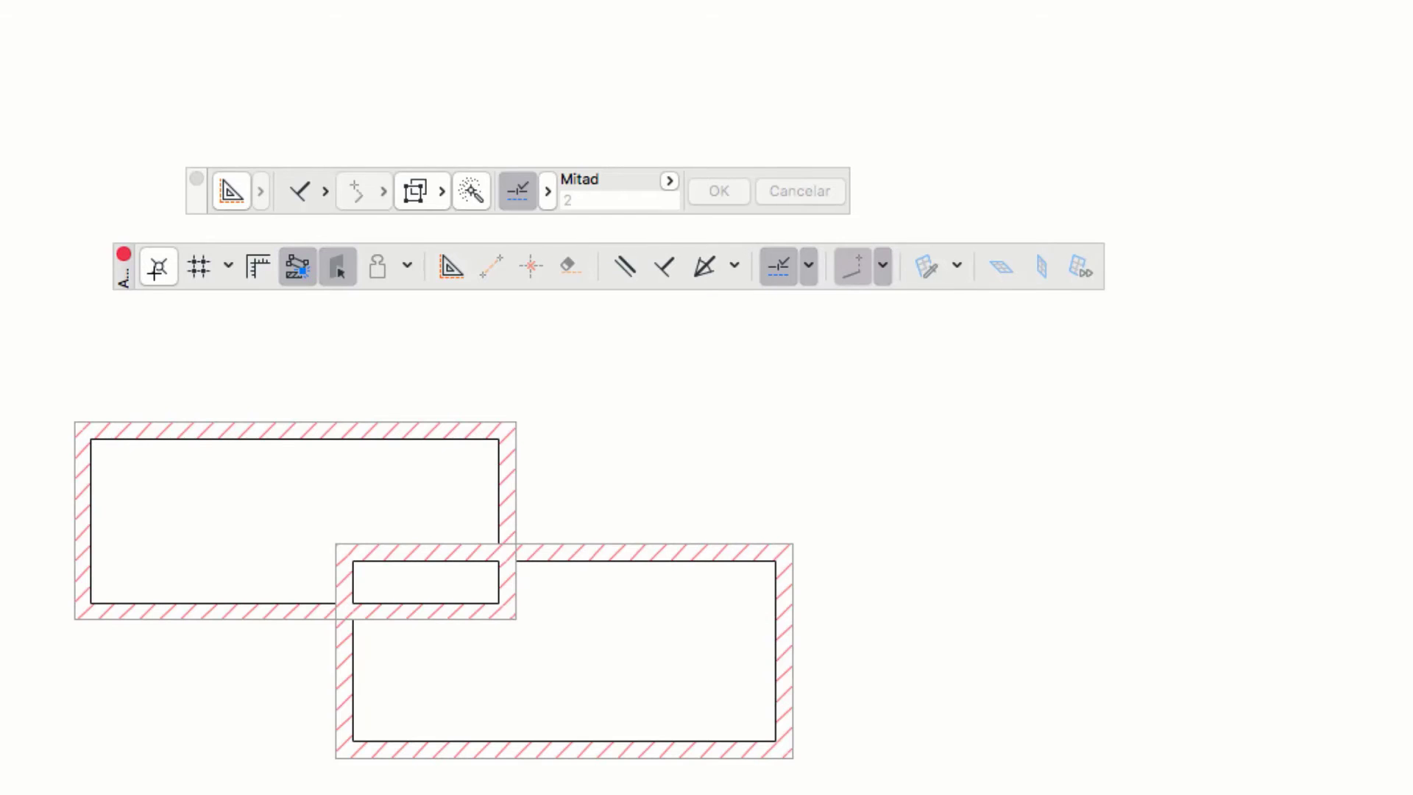
- Toggle the grid snap on and off, look over the neighbouring drawing aids, and turn on the guide lines
{"action": "left_click", "coordinate": [198, 267]}
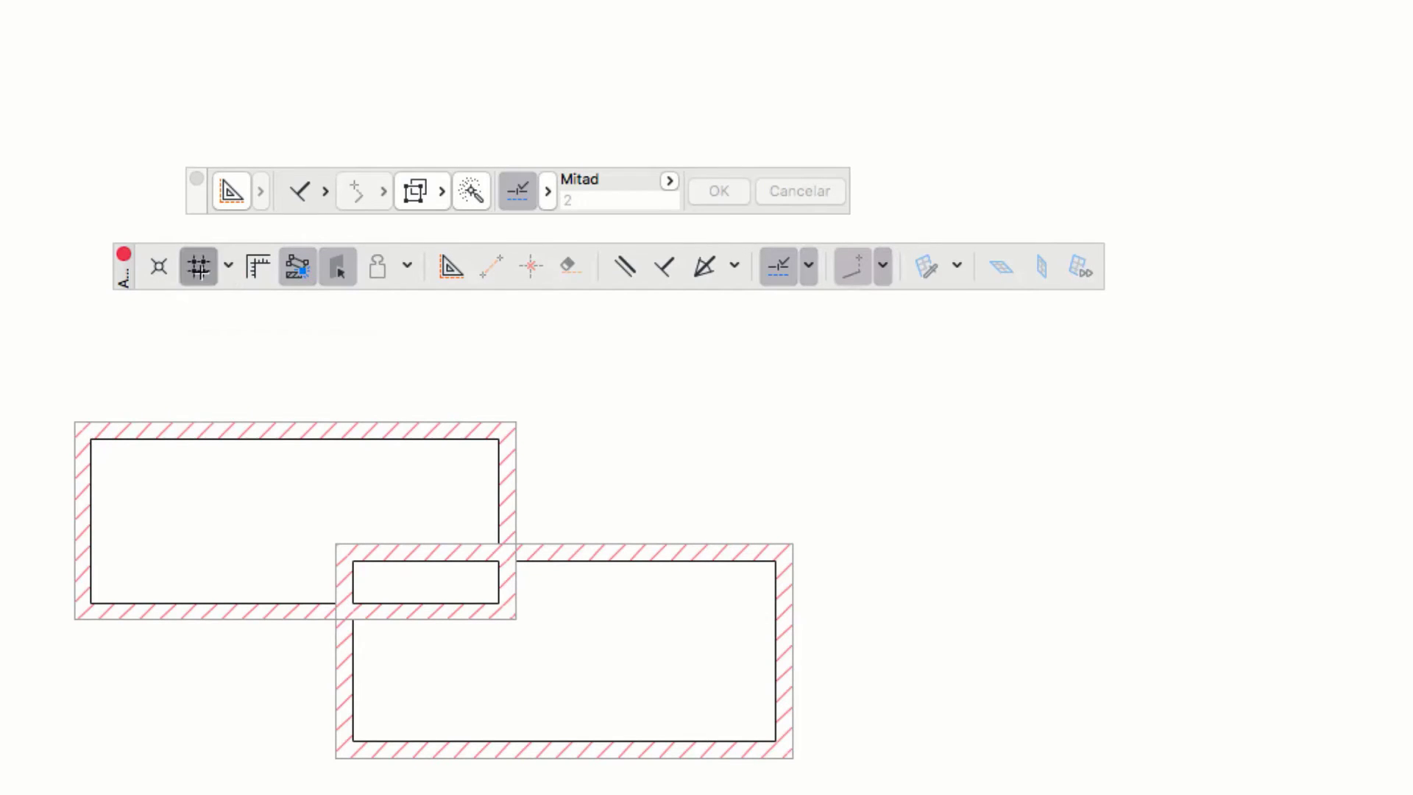
{"action": "left_click", "coordinate": [198, 267]}
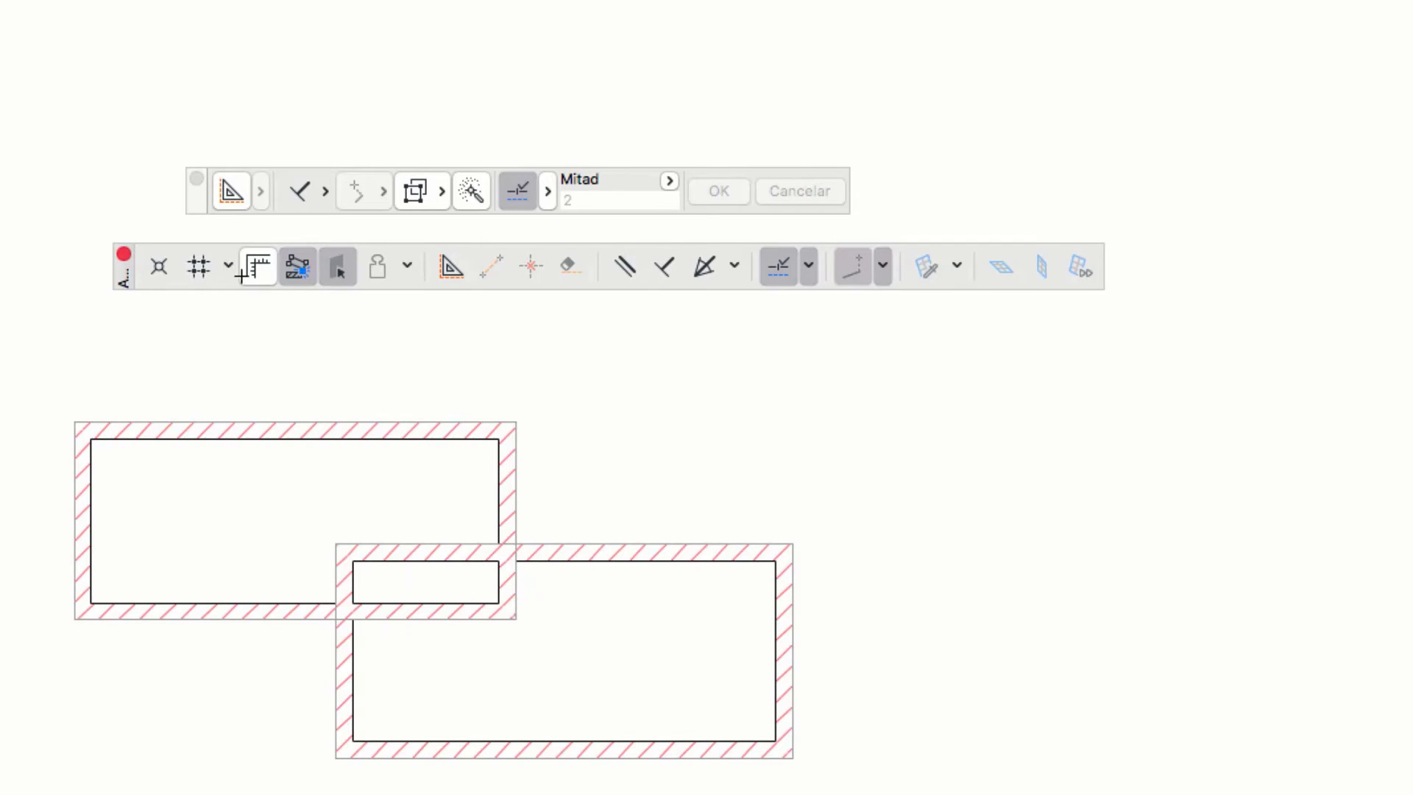
{"action": "left_click", "coordinate": [295, 269]}
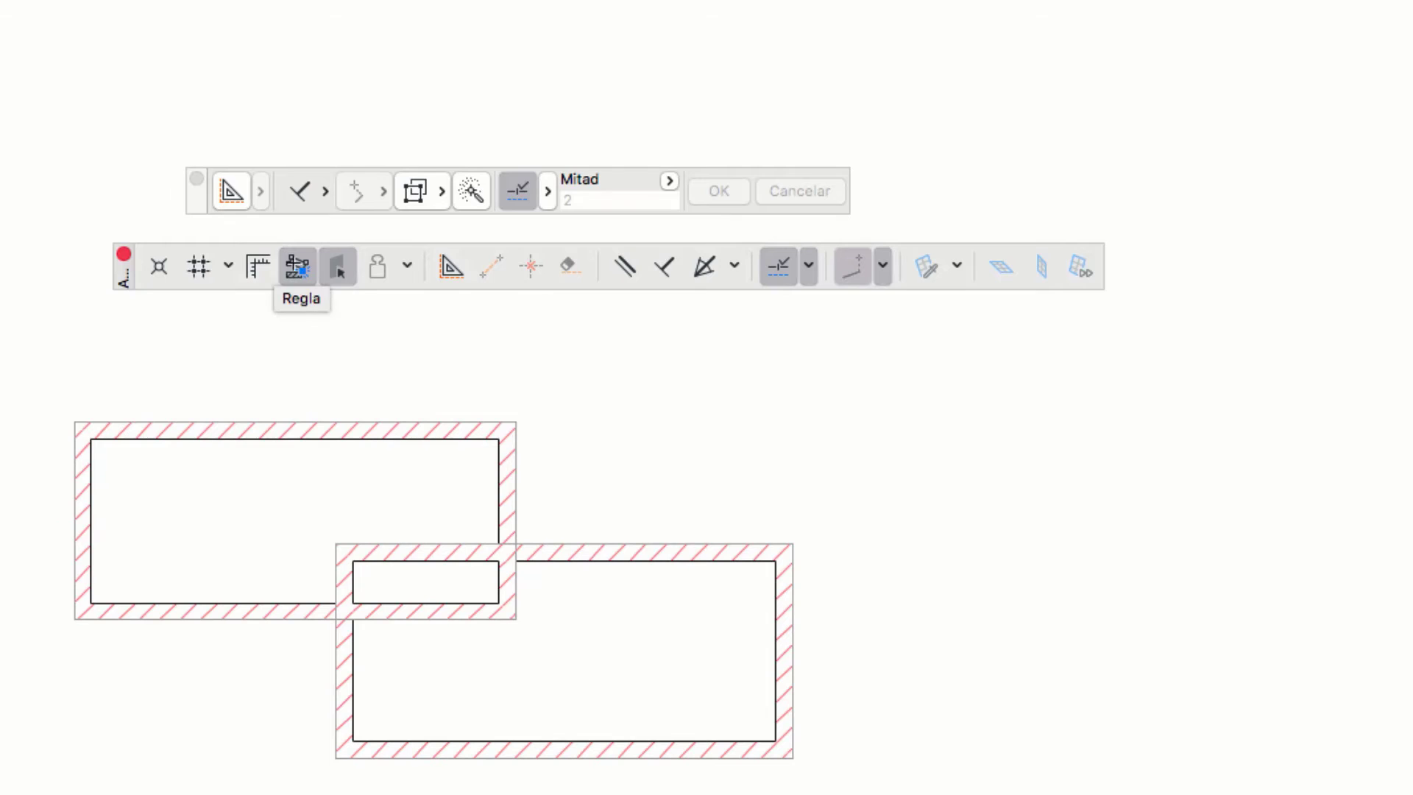
{"action": "left_click", "coordinate": [452, 268]}
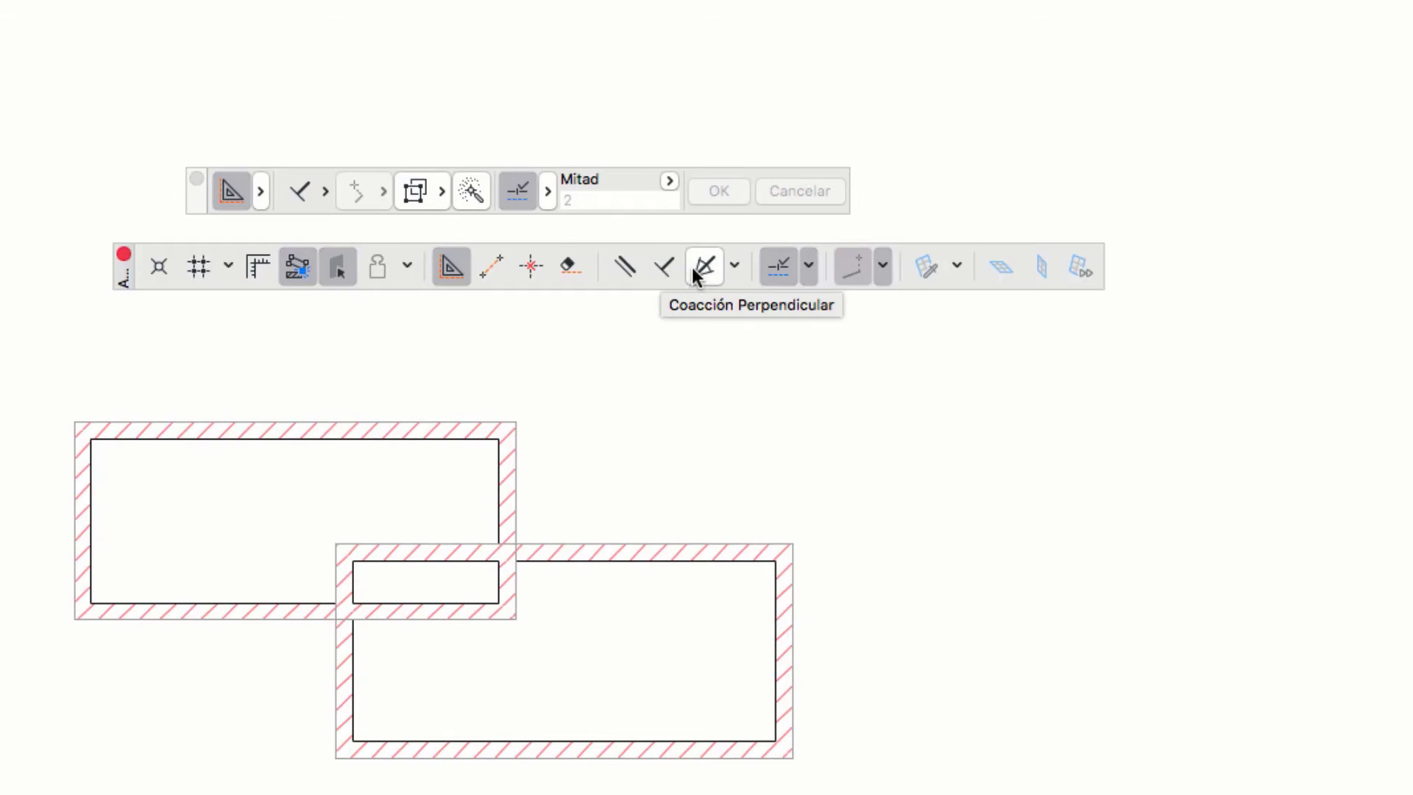
- Compare the additional constraint options available in the floor plan and in the 3D view, and return to the floor plan
{"action": "left_click", "coordinate": [735, 266]}
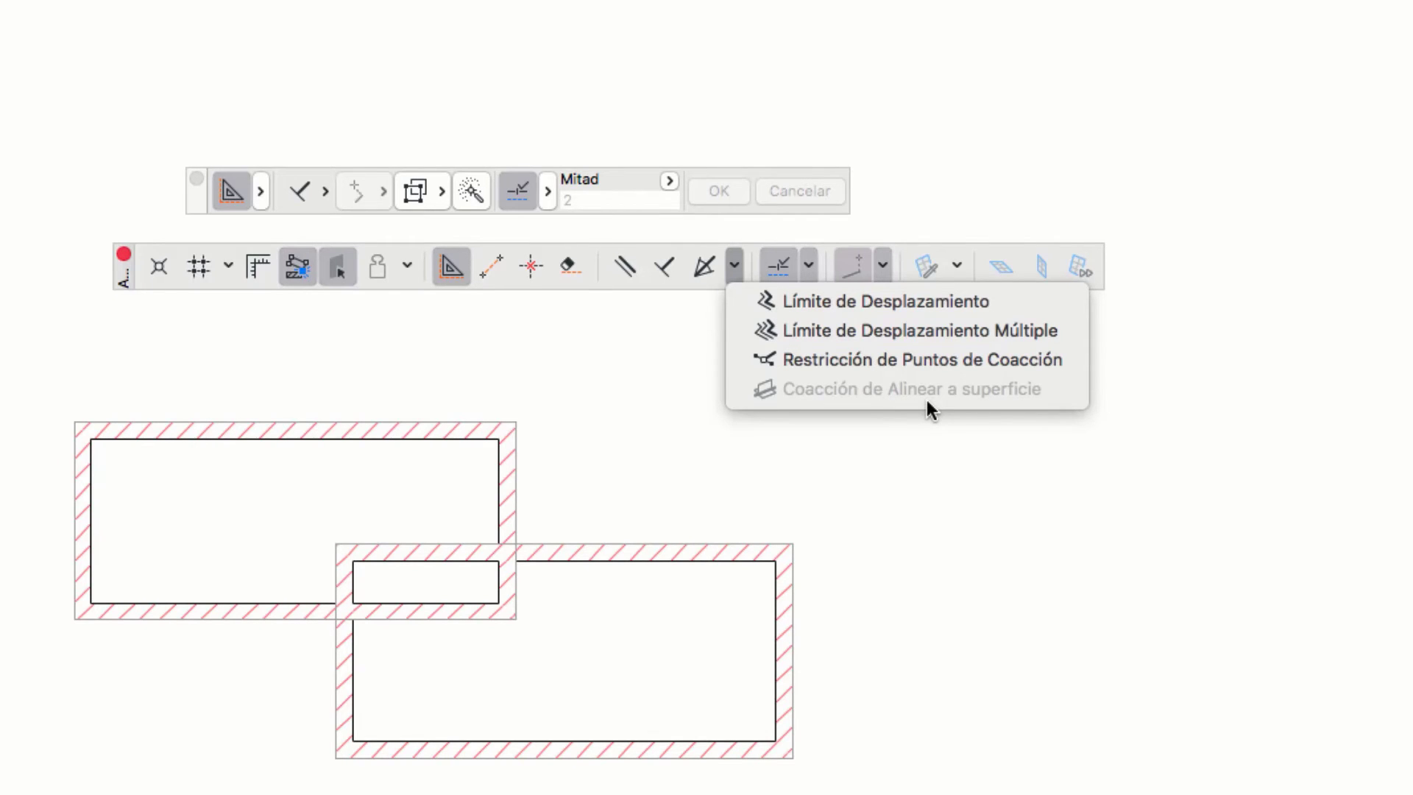
{"action": "key", "text": "Escape"}
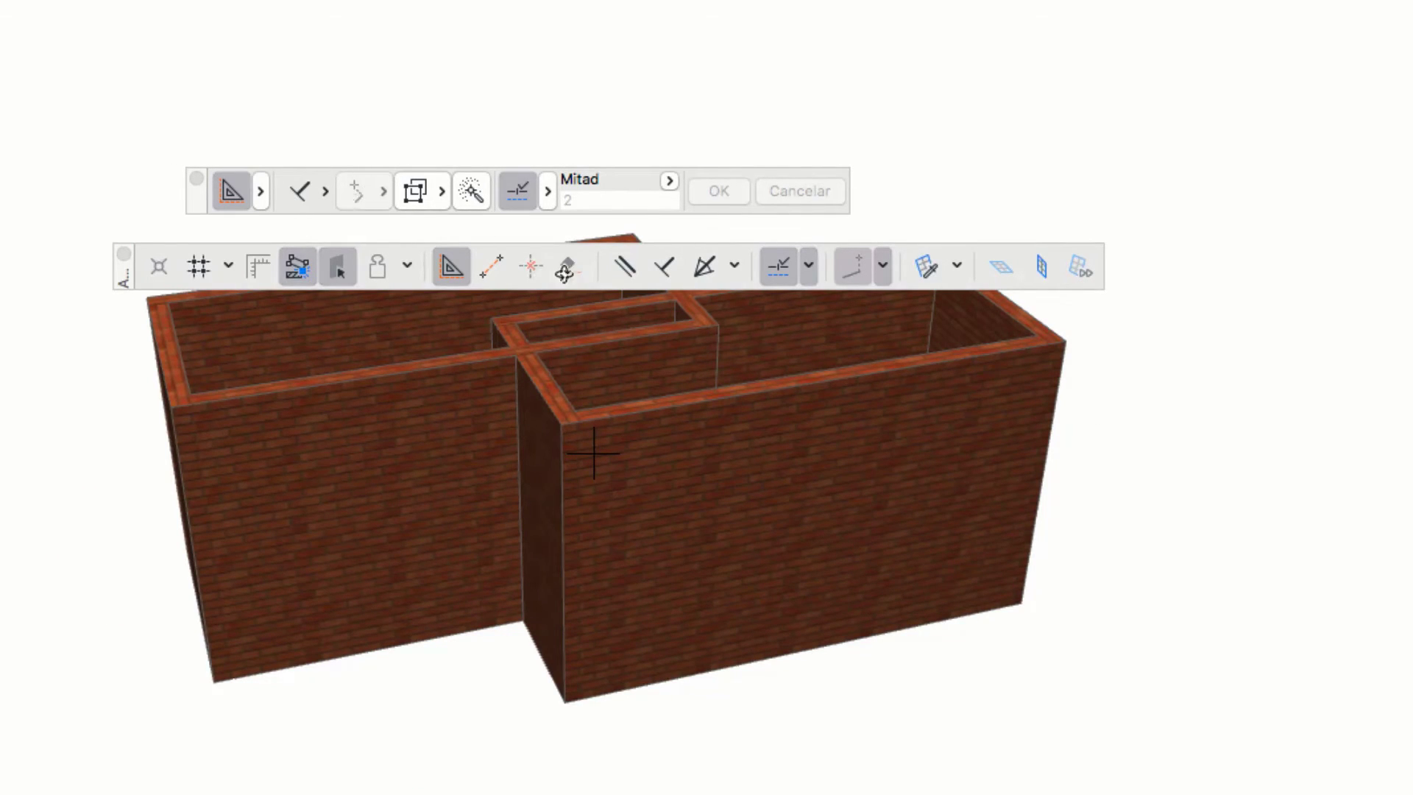
{"action": "left_click", "coordinate": [734, 266]}
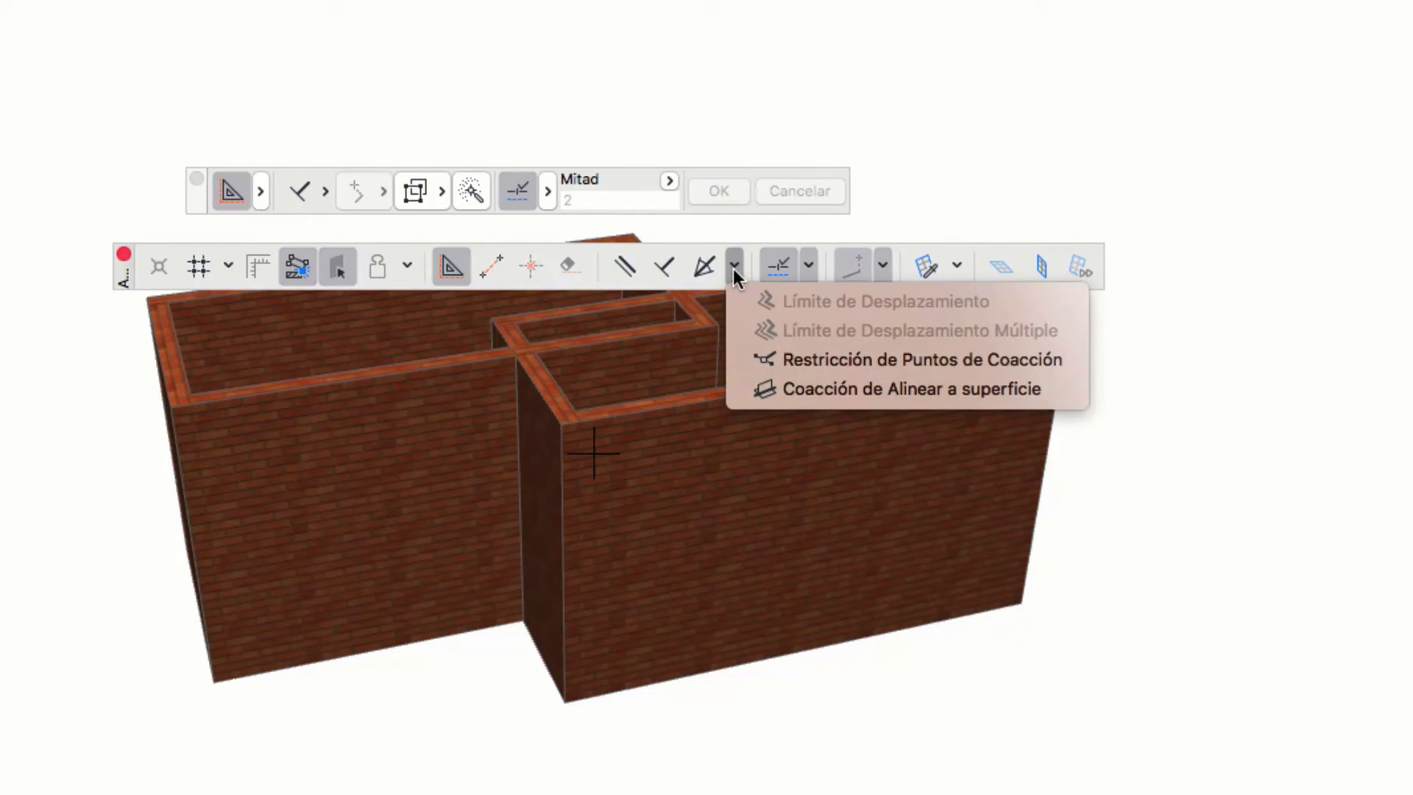
{"action": "left_click", "coordinate": [769, 387]}
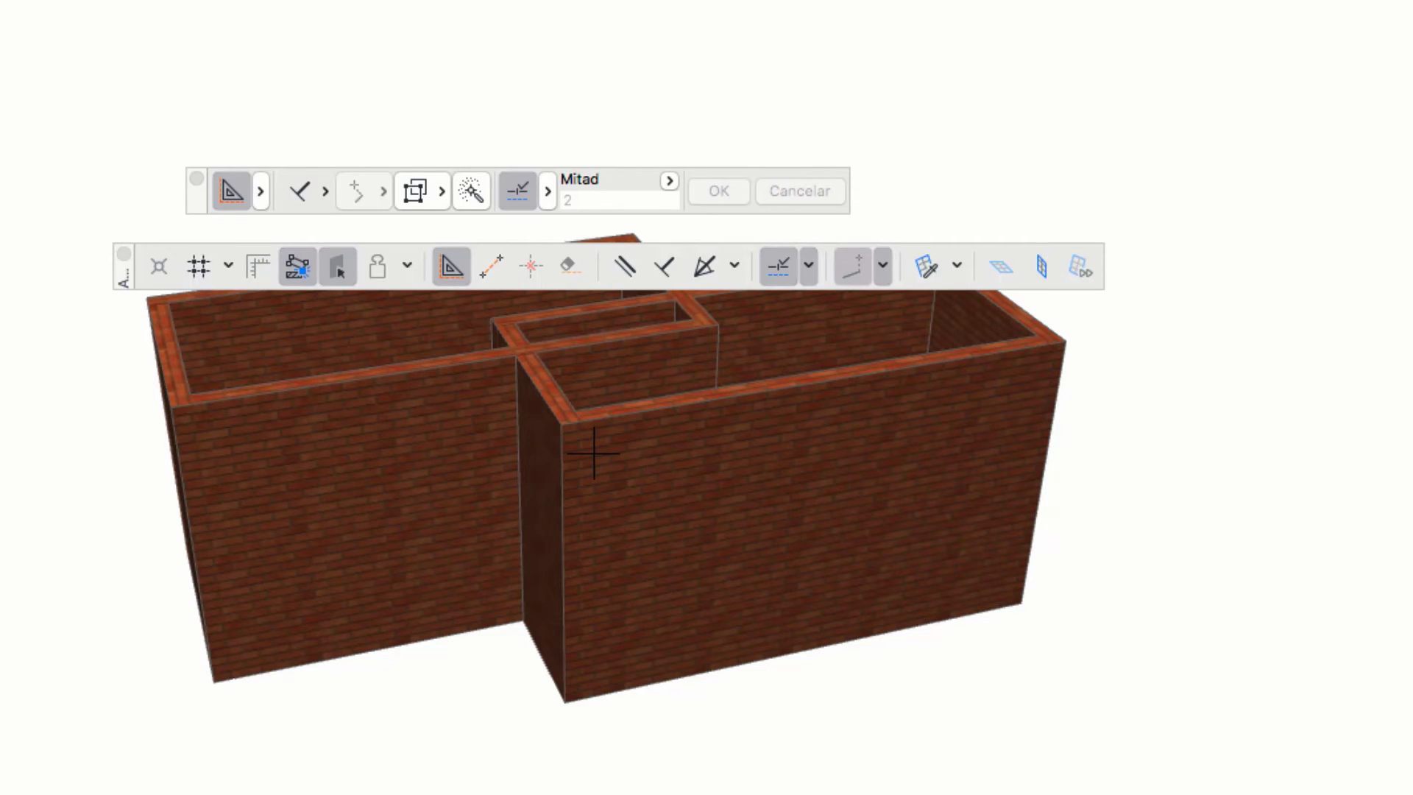
{"action": "key", "text": "F2"}
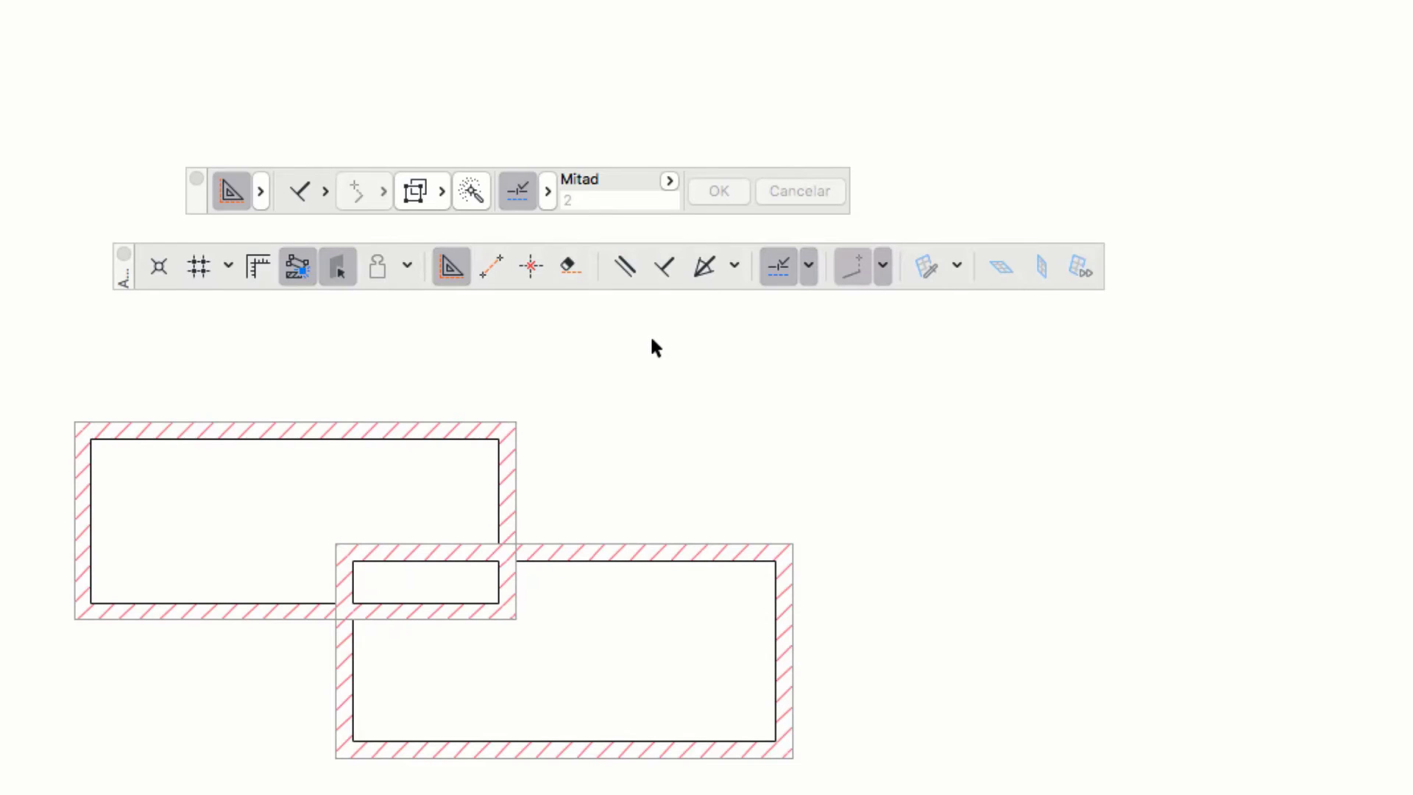
- Start a polyline inside the lower walled rectangle, constrain its segment to 45°, and try the cursor constraint variants, including the horizontal one
{"action": "left_click", "coordinate": [883, 267]}
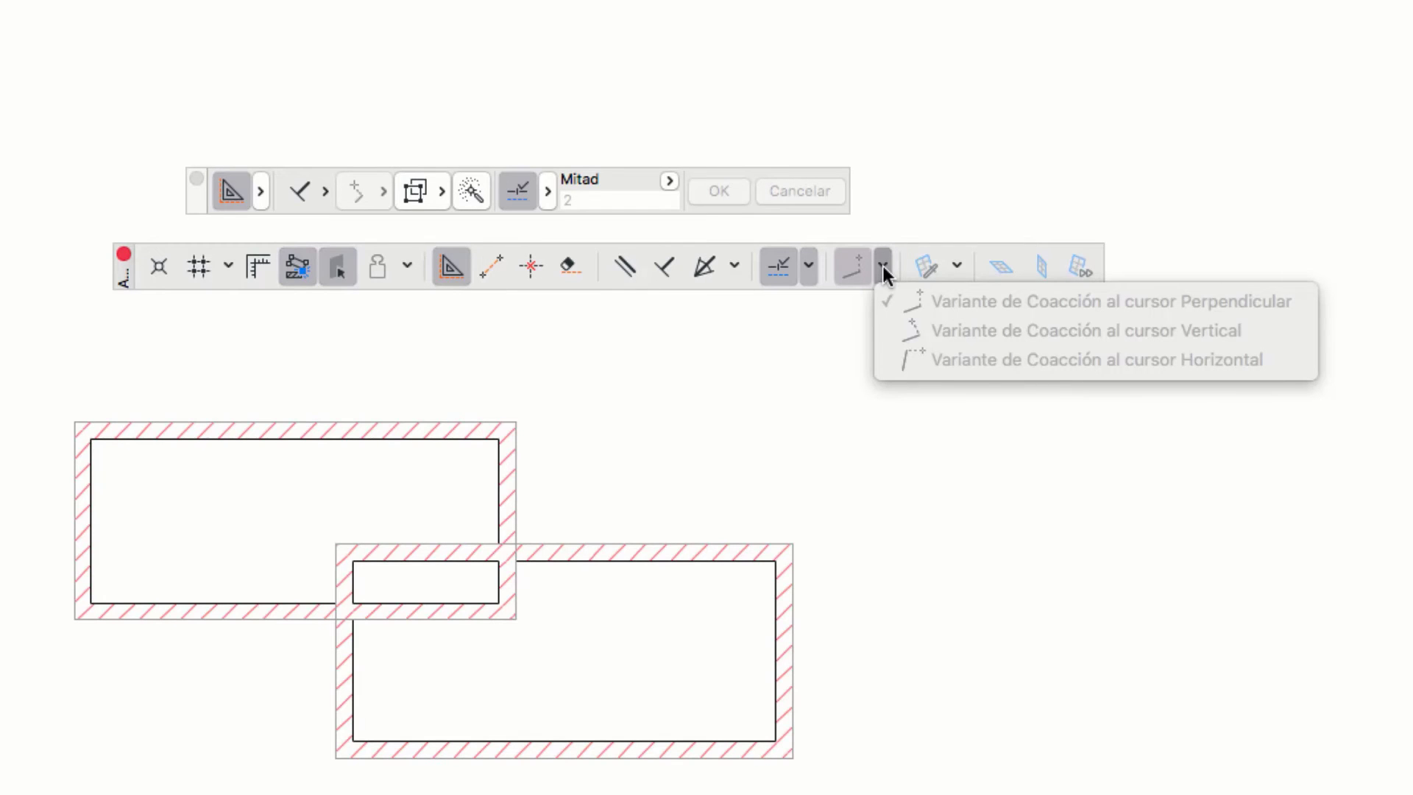
{"action": "left_click", "coordinate": [881, 266]}
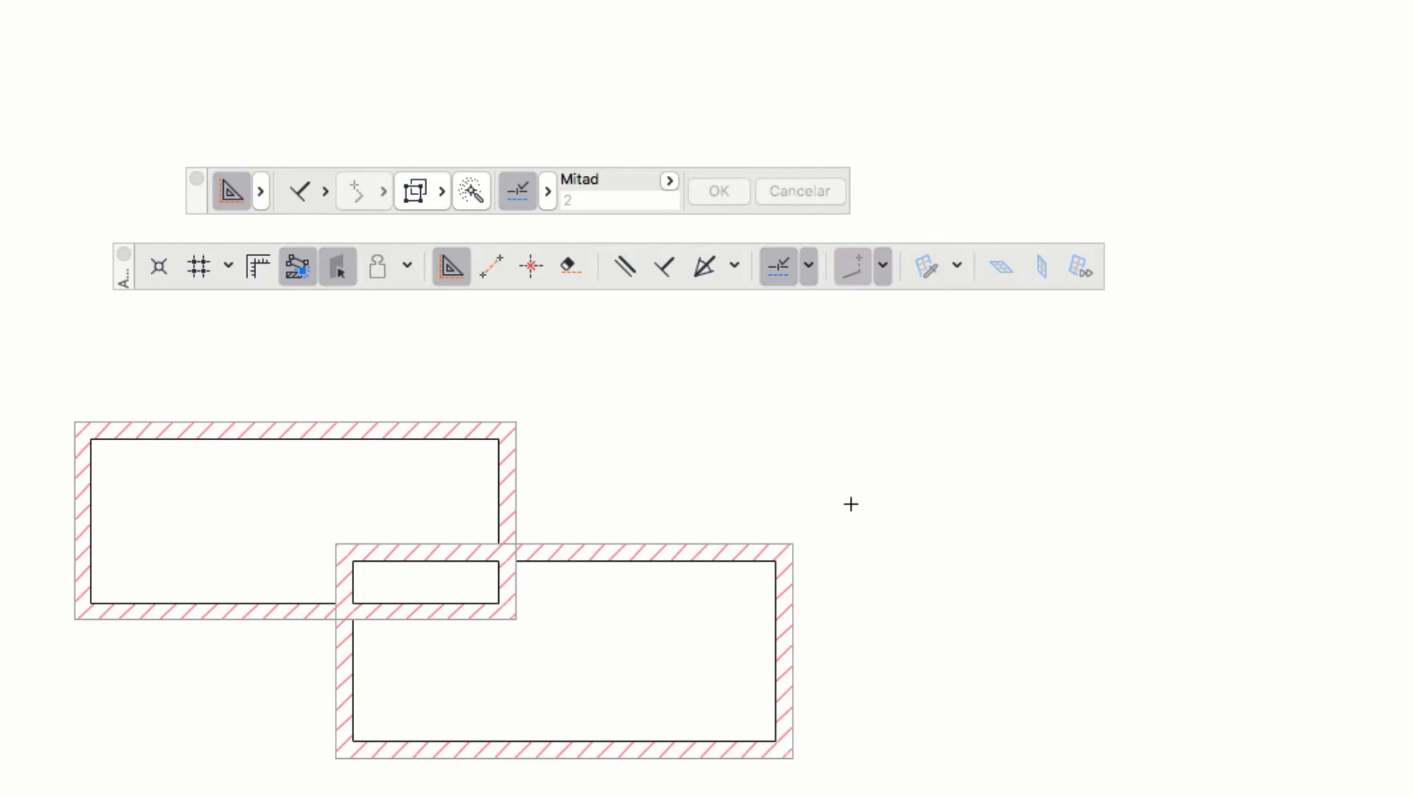
{"action": "left_click", "coordinate": [689, 599]}
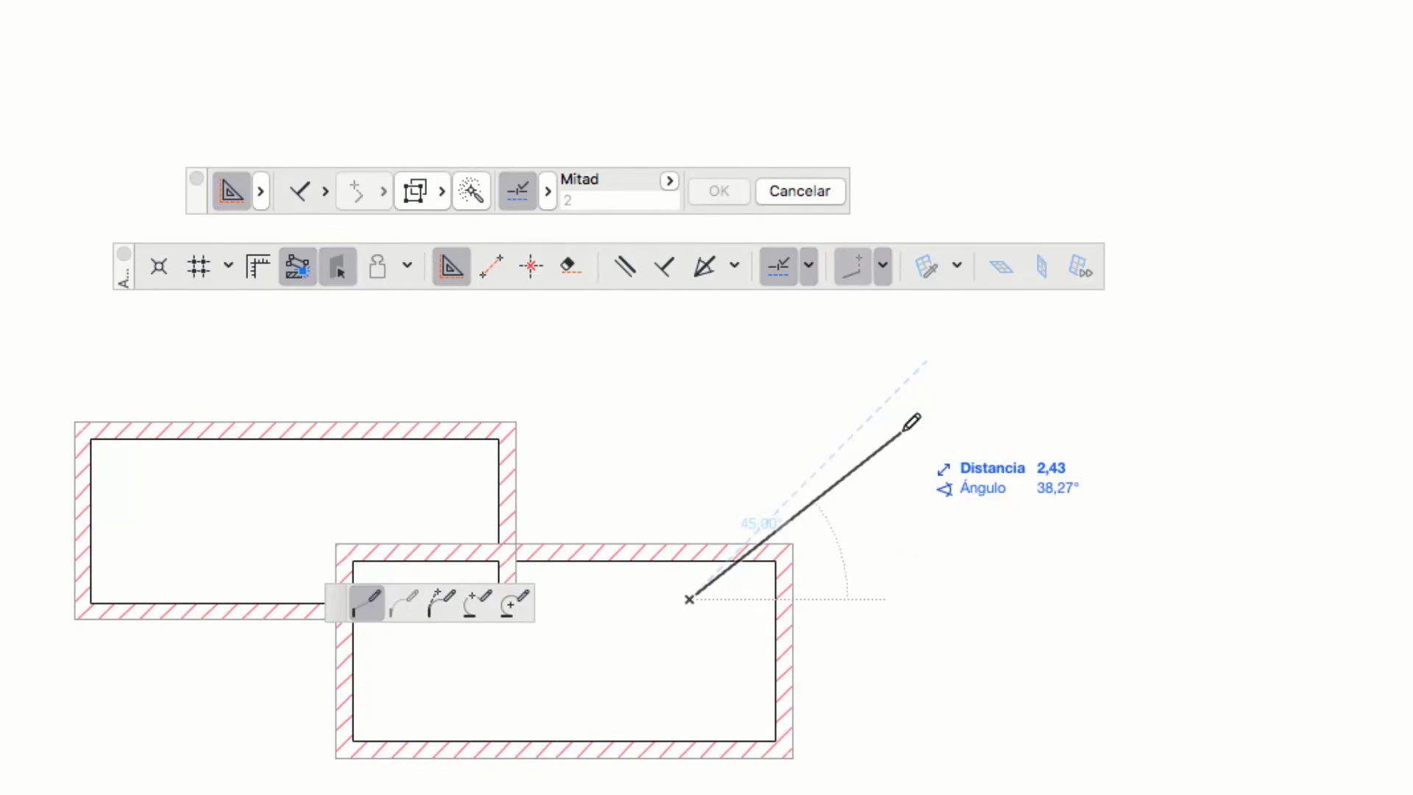
{"action": "left_click", "coordinate": [884, 267]}
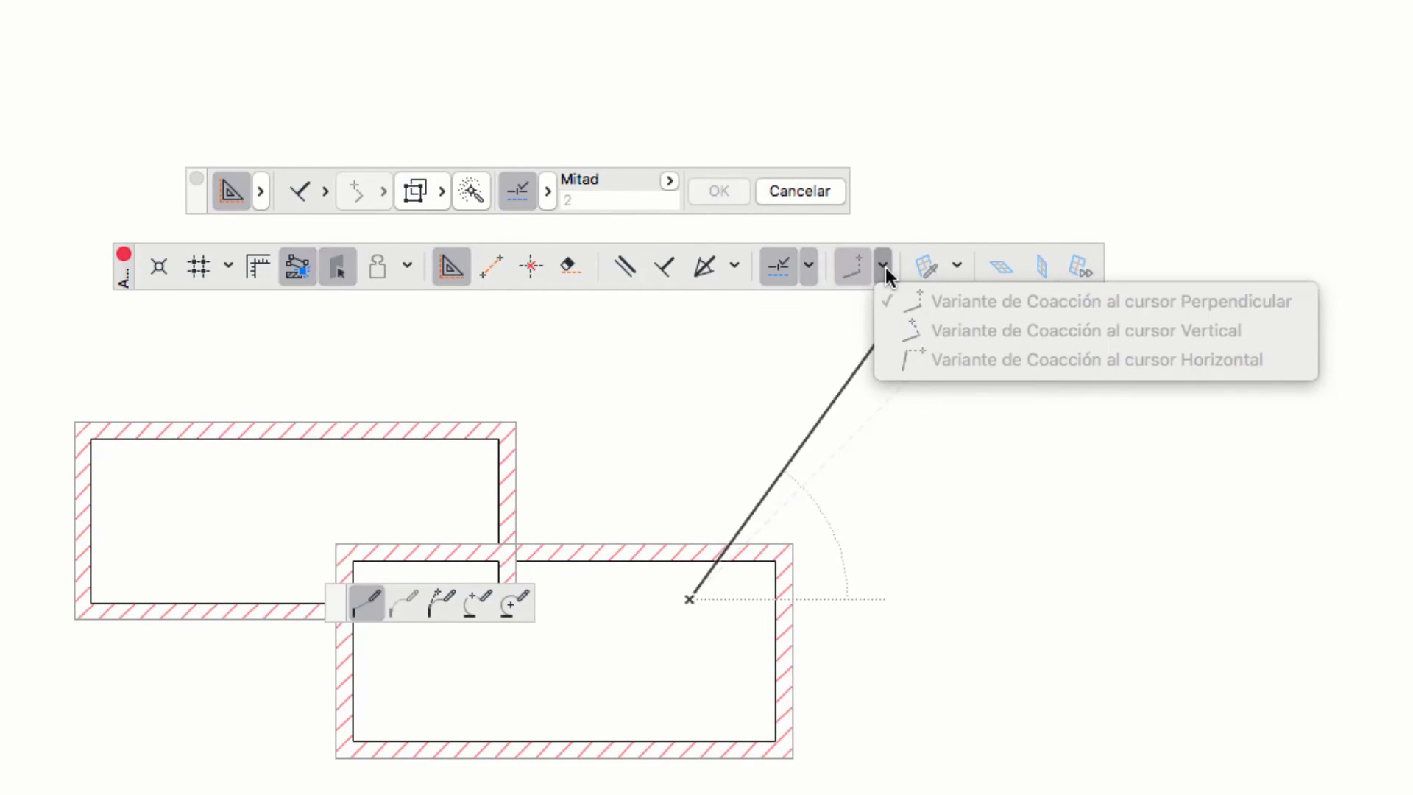
{"action": "left_click", "coordinate": [884, 267]}
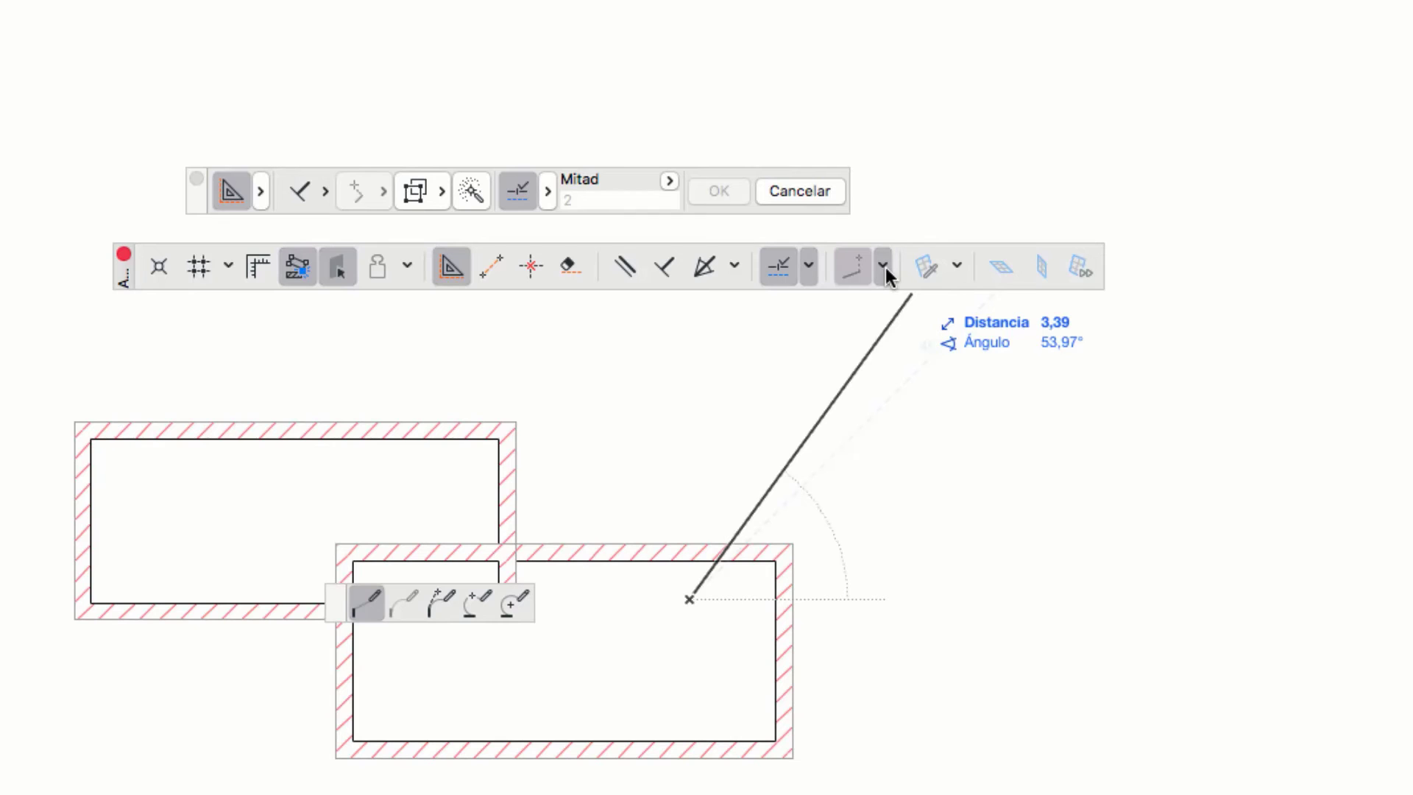
{"action": "key", "text": "shift"}
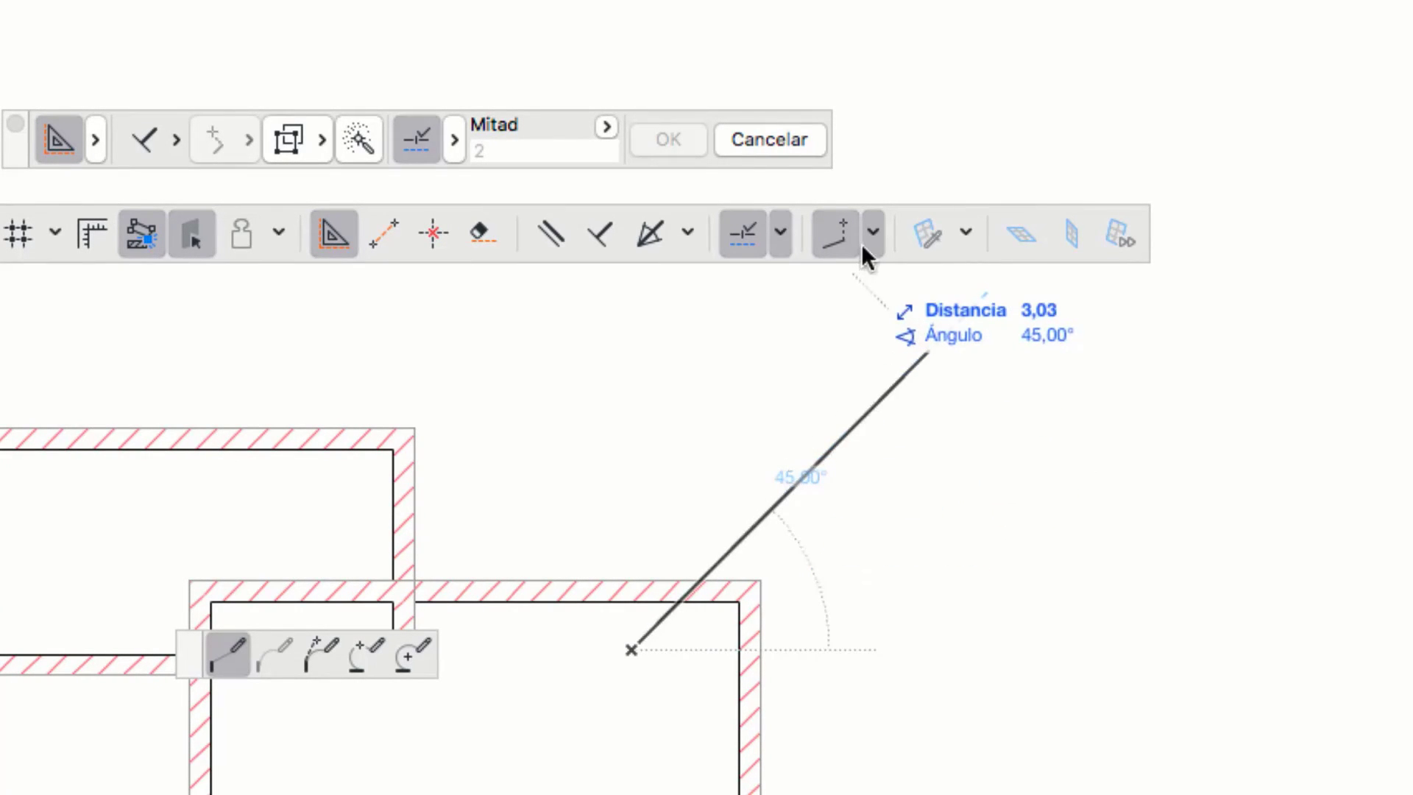
{"action": "left_click", "coordinate": [871, 237]}
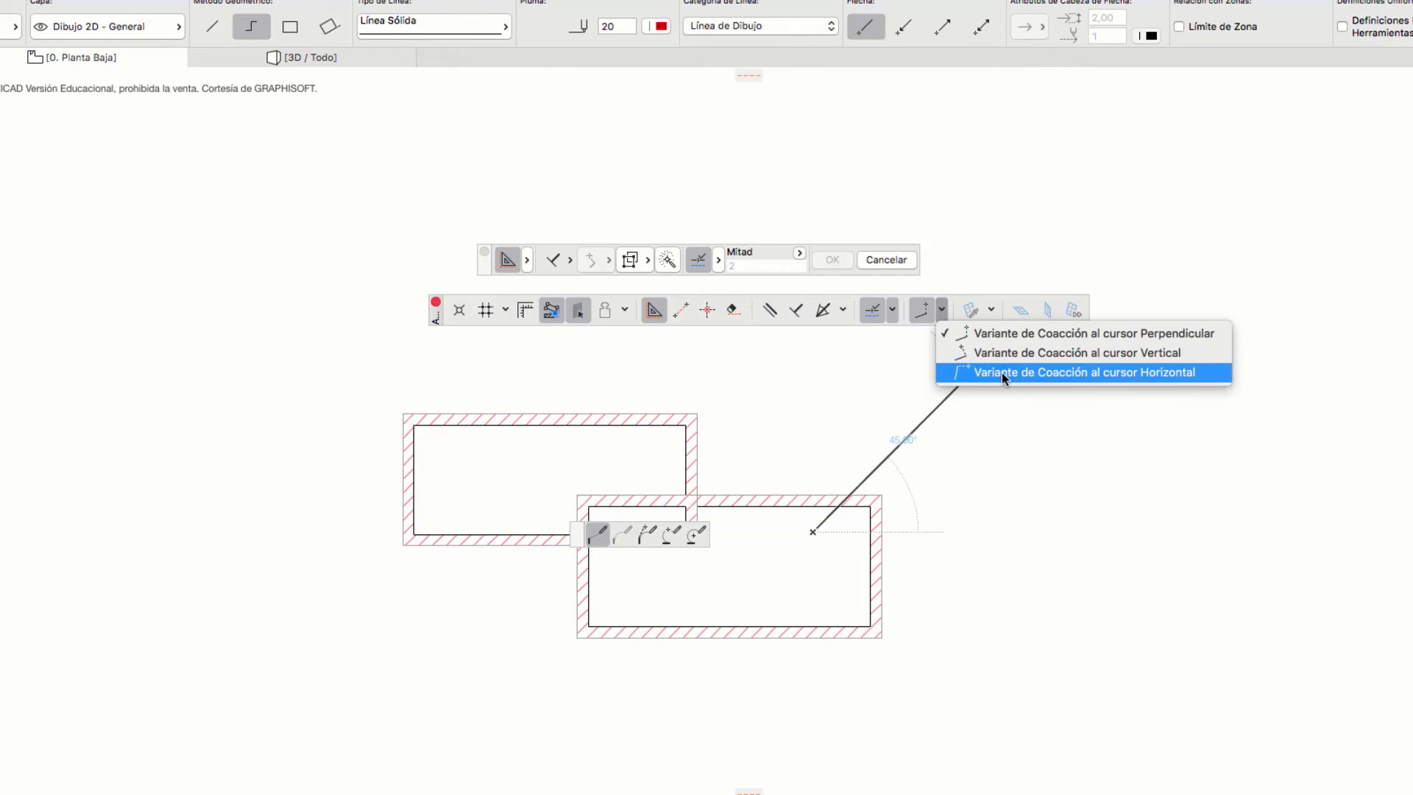
{"action": "left_click", "coordinate": [1001, 372]}
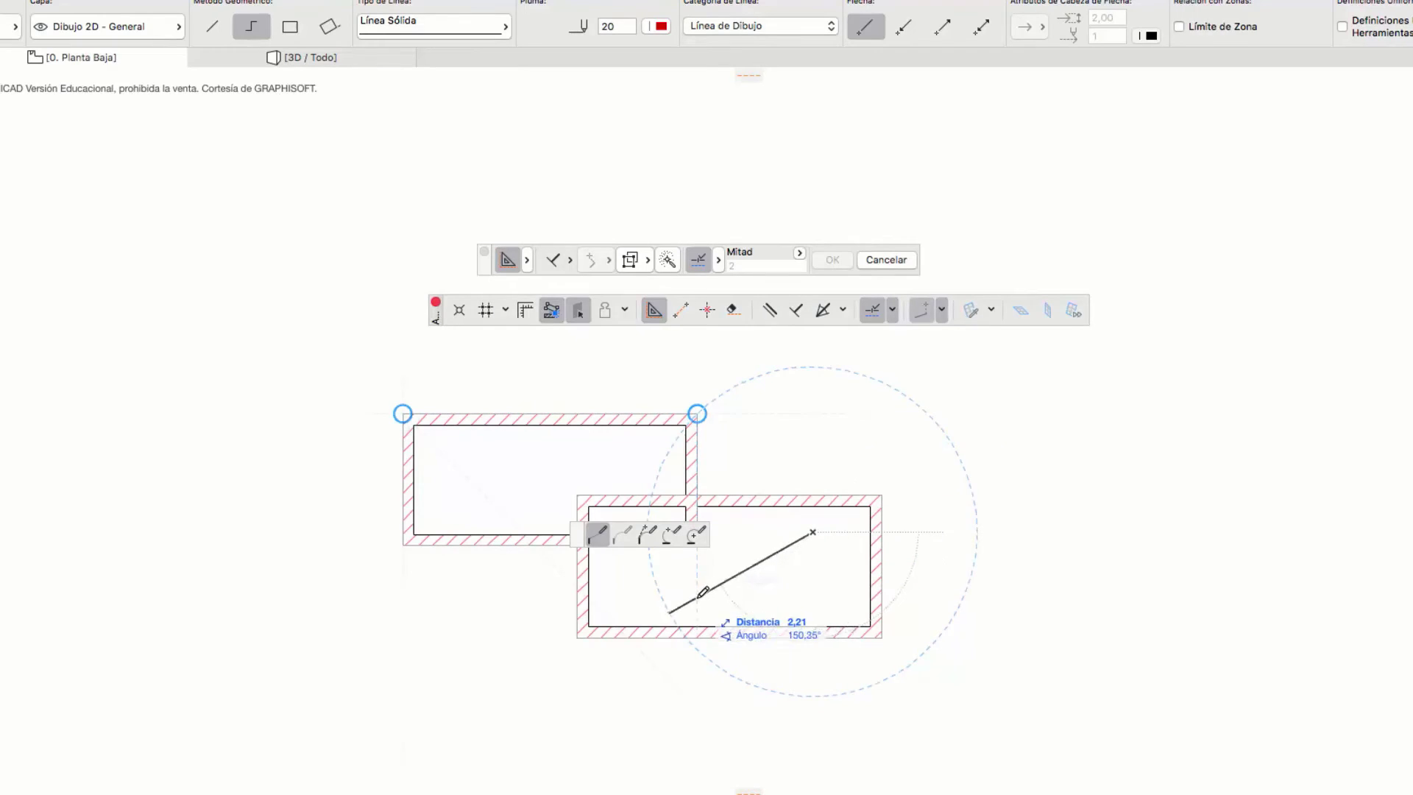
- Place the polyline's vertex below the lower walled rectangle and finish it at the upper rectangle's outer top-left corner
{"action": "left_click", "coordinate": [675, 668]}
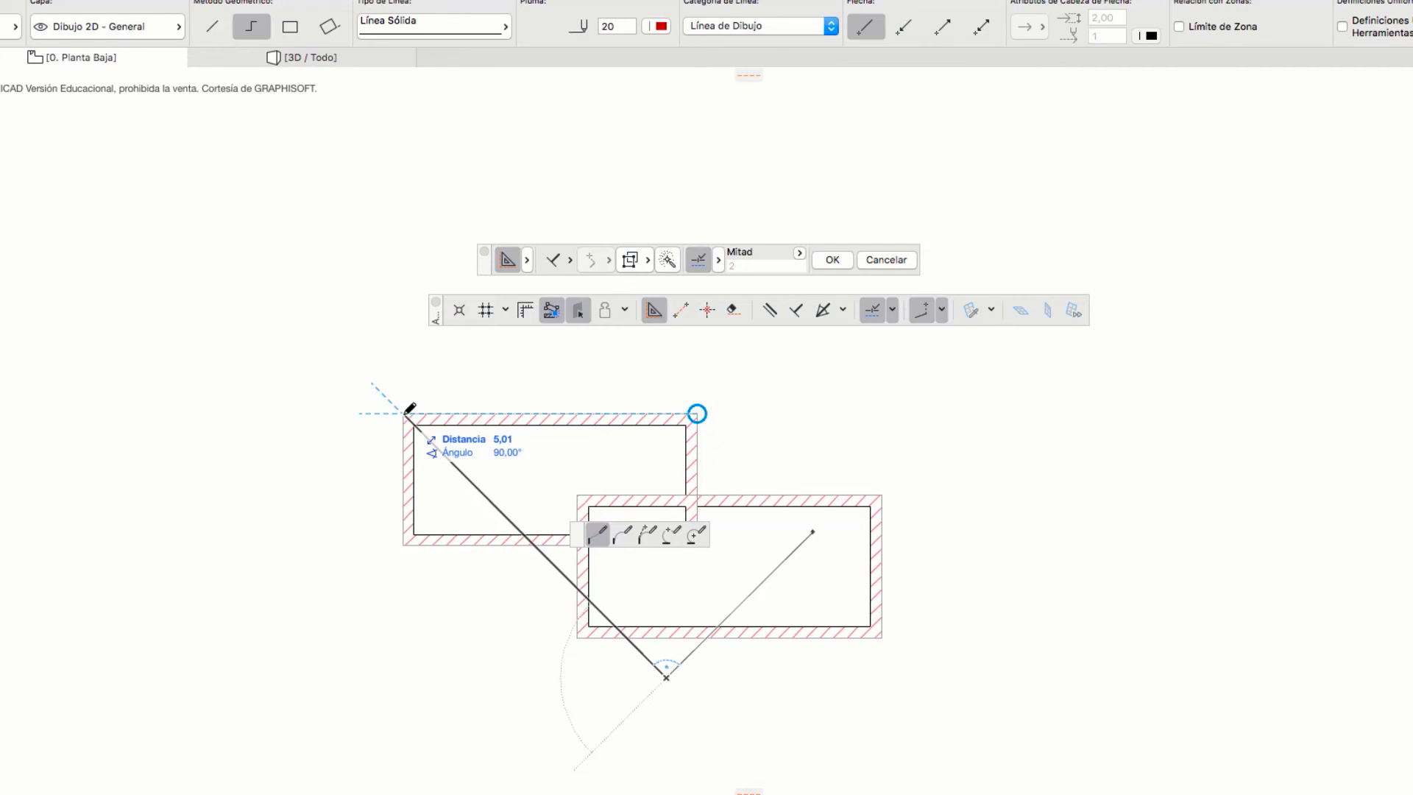
{"action": "left_click", "coordinate": [403, 414]}
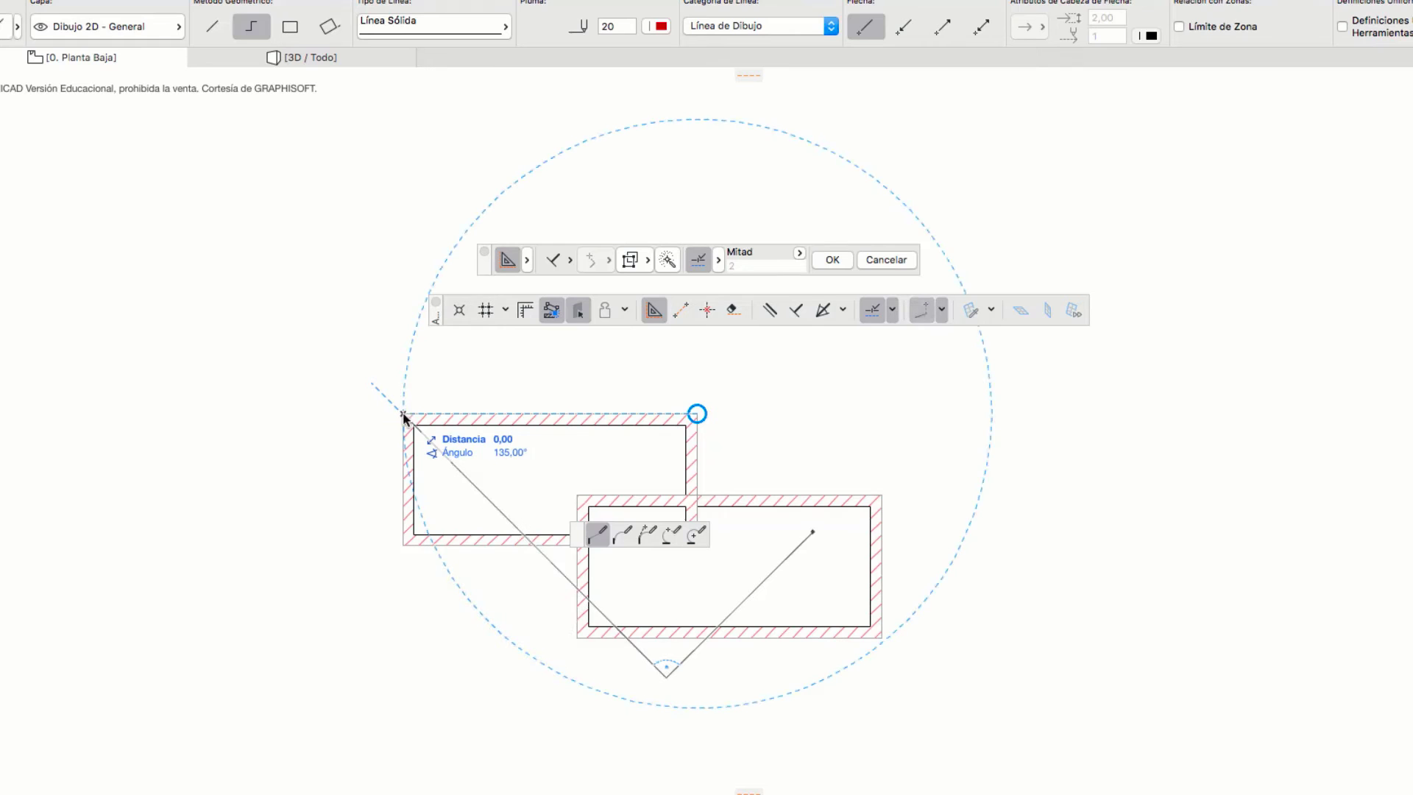
{"action": "scroll", "coordinate": [907, 481], "scroll_direction": "down", "scroll_amount": 3}
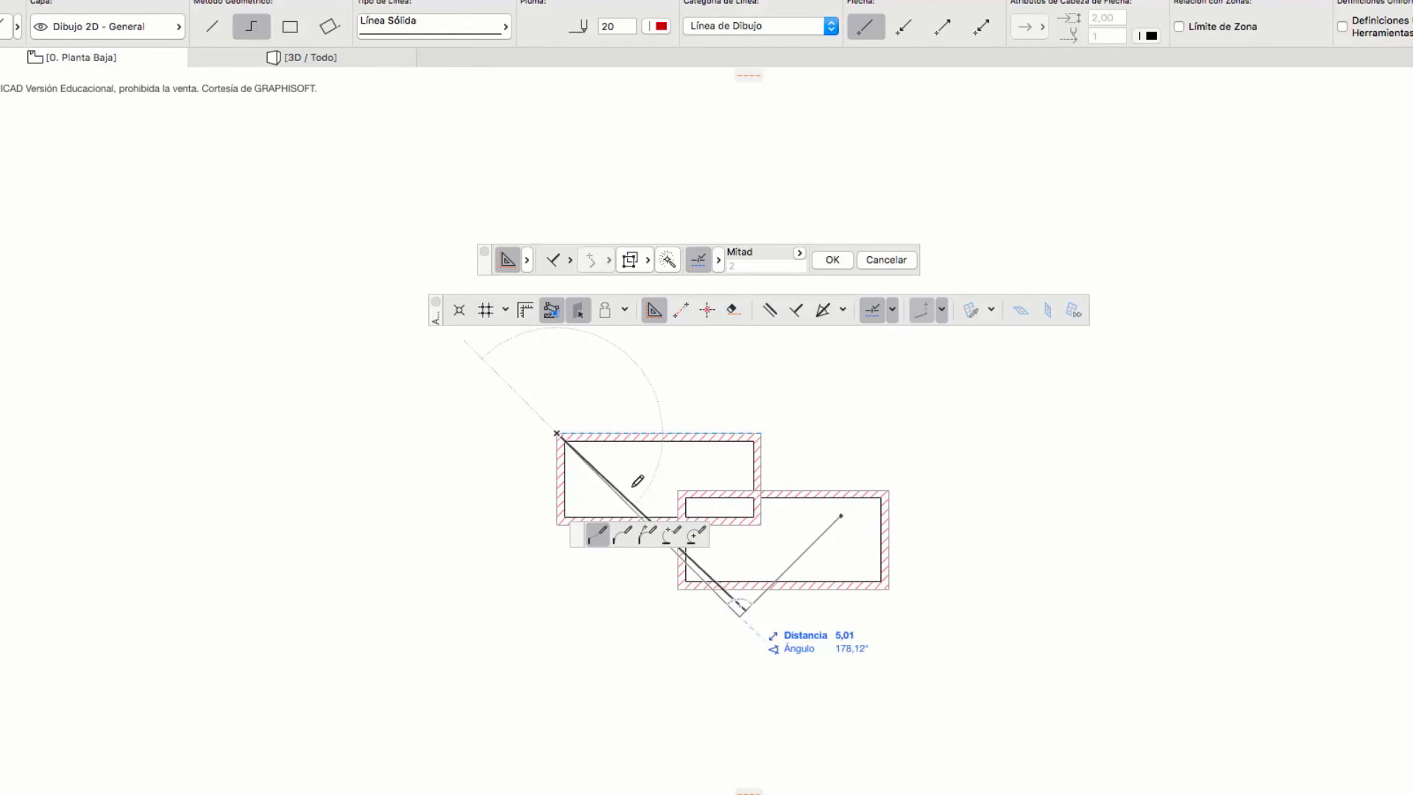
{"action": "left_click", "coordinate": [559, 432]}
{"action": "left_click", "coordinate": [560, 433]}
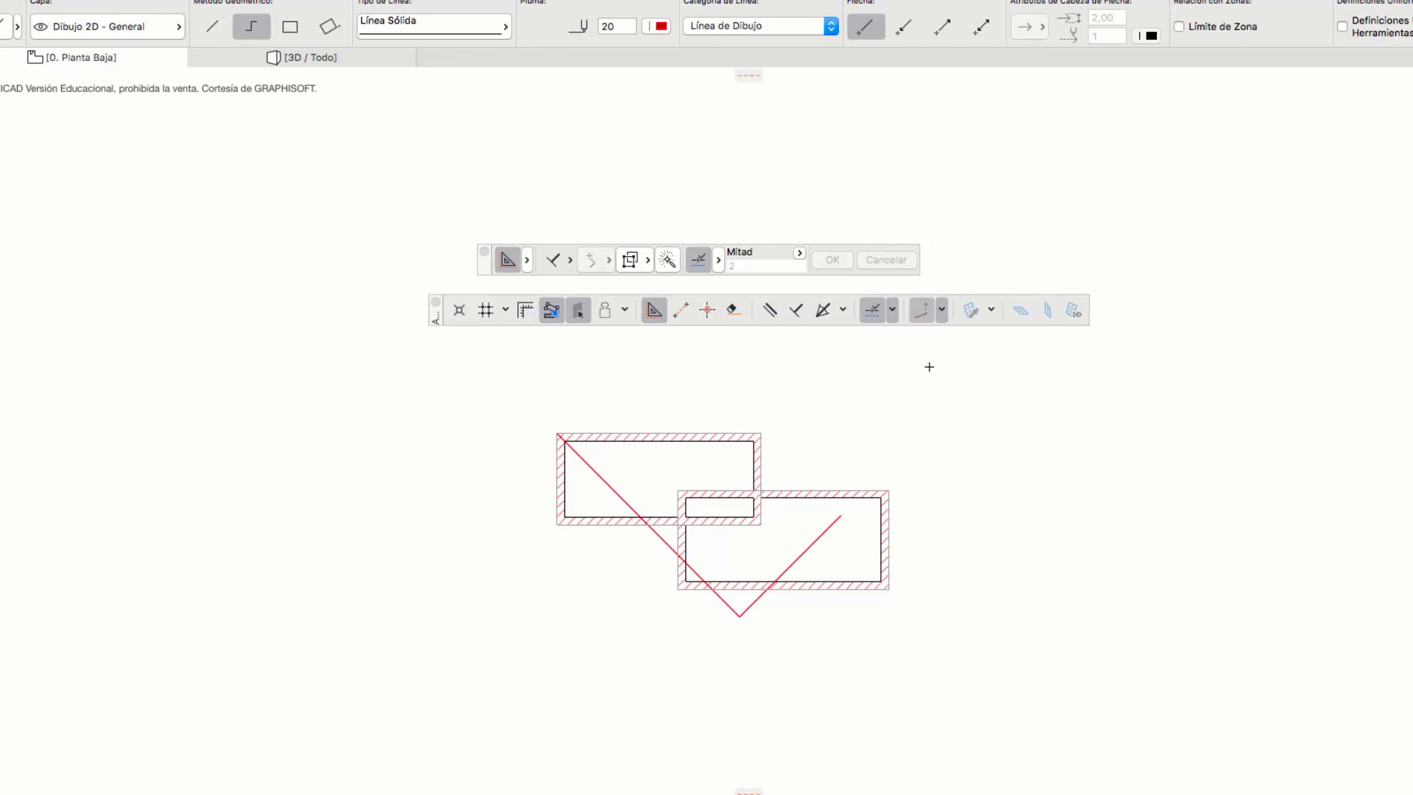
{"action": "scroll", "coordinate": [930, 366], "scroll_direction": "up", "scroll_amount": 8}
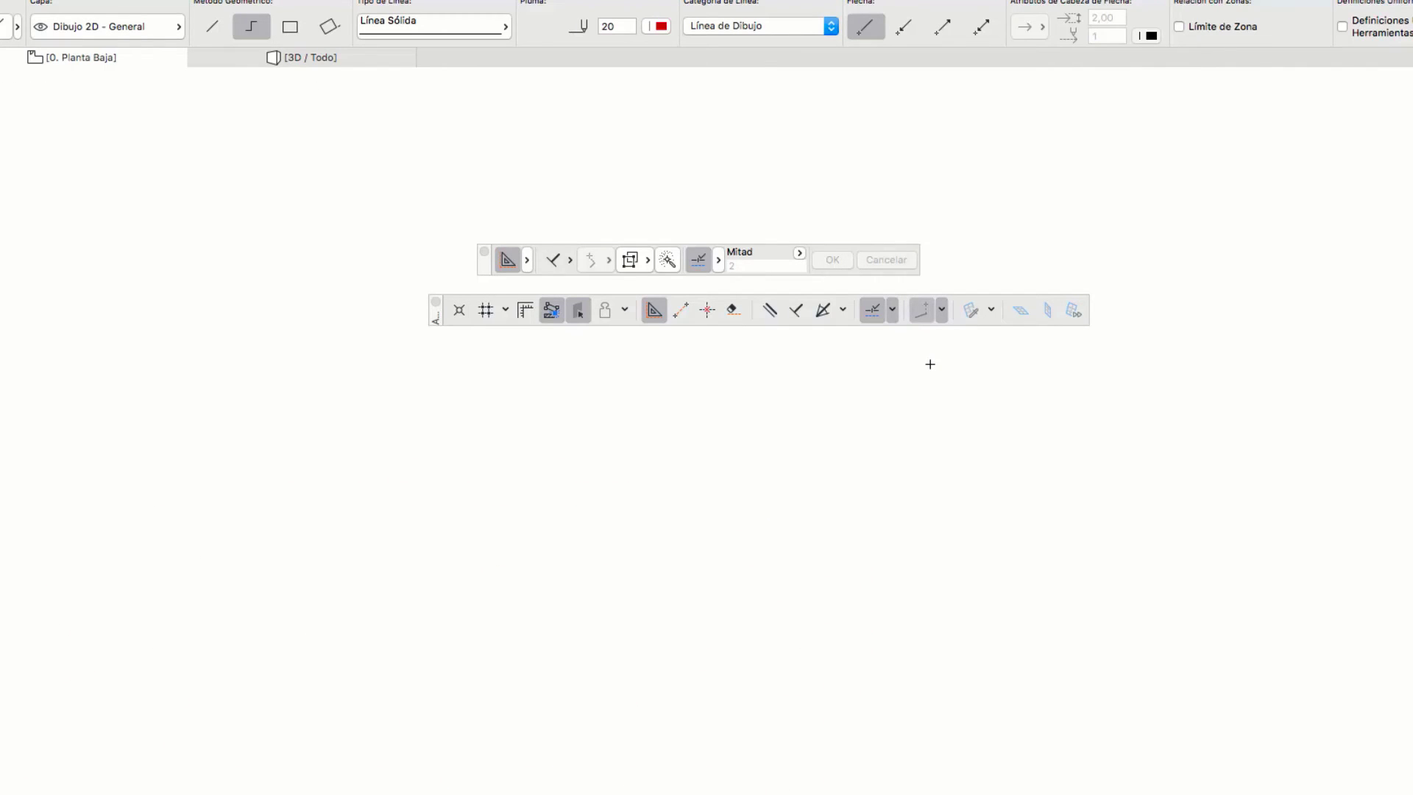
{"action": "scroll", "coordinate": [930, 364], "scroll_direction": "down", "scroll_amount": 8}
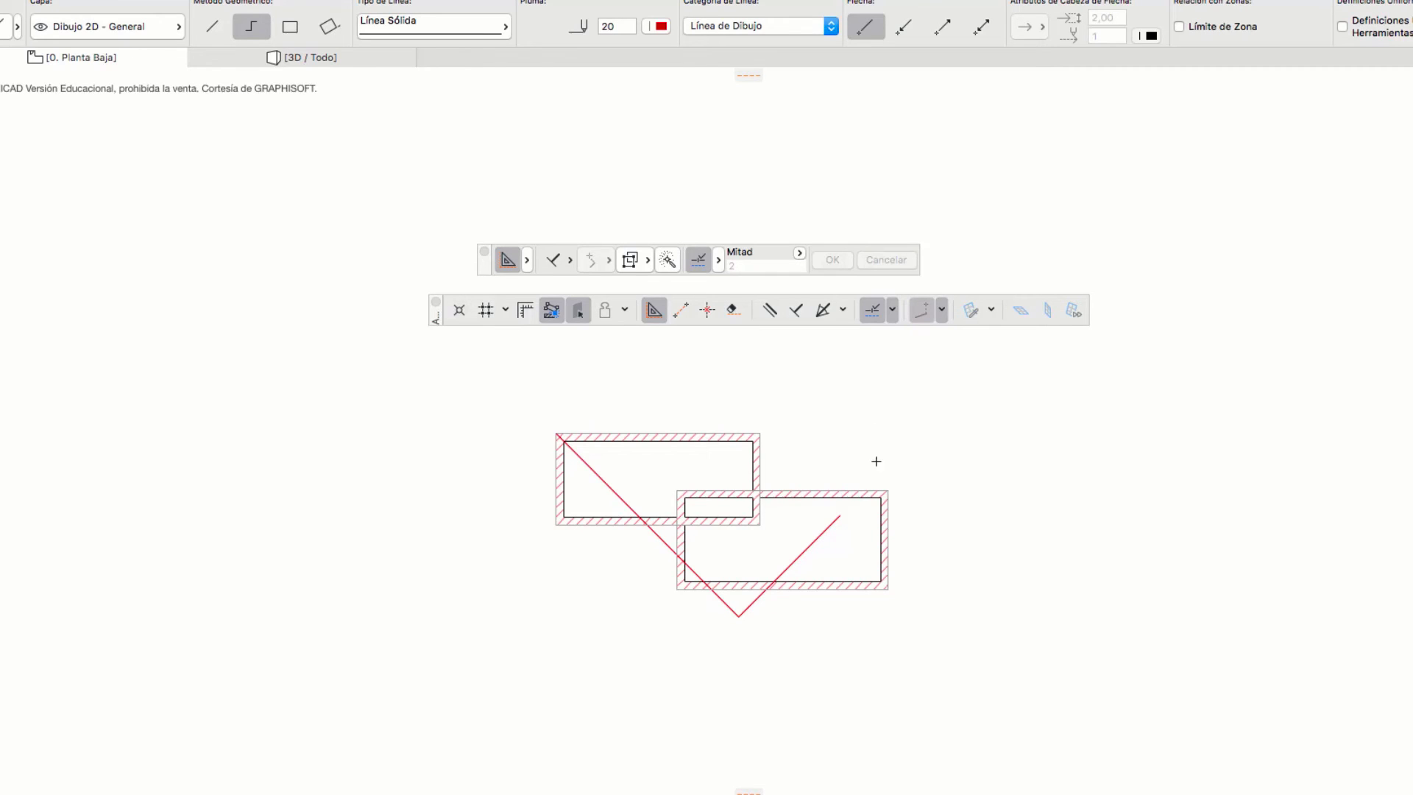
- Start a second polyline above the lower walled rectangle and try Variante de Coacción al cursor Vertical with its segment constrained
{"action": "left_click", "coordinate": [942, 313]}
{"action": "left_click", "coordinate": [942, 376]}
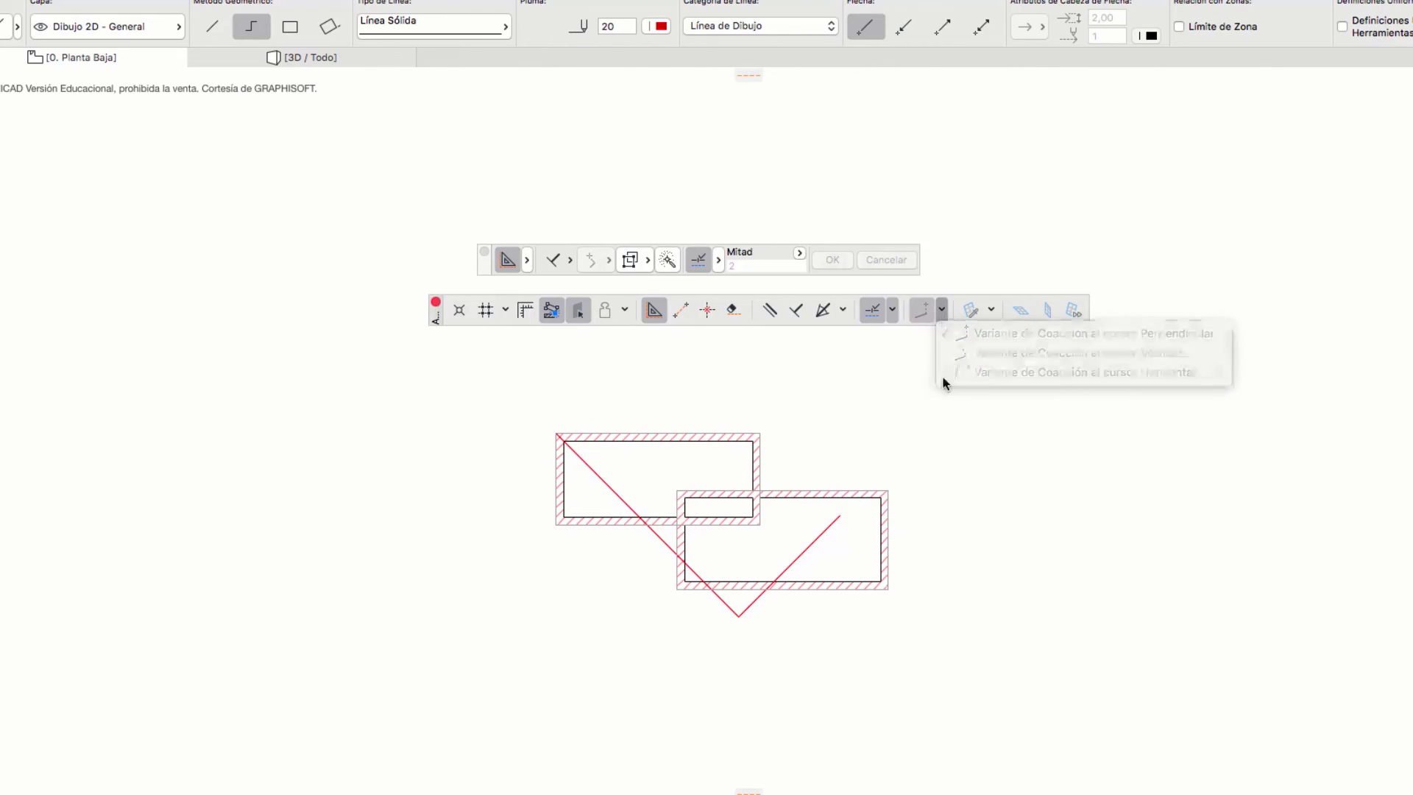
{"action": "left_click", "coordinate": [871, 425]}
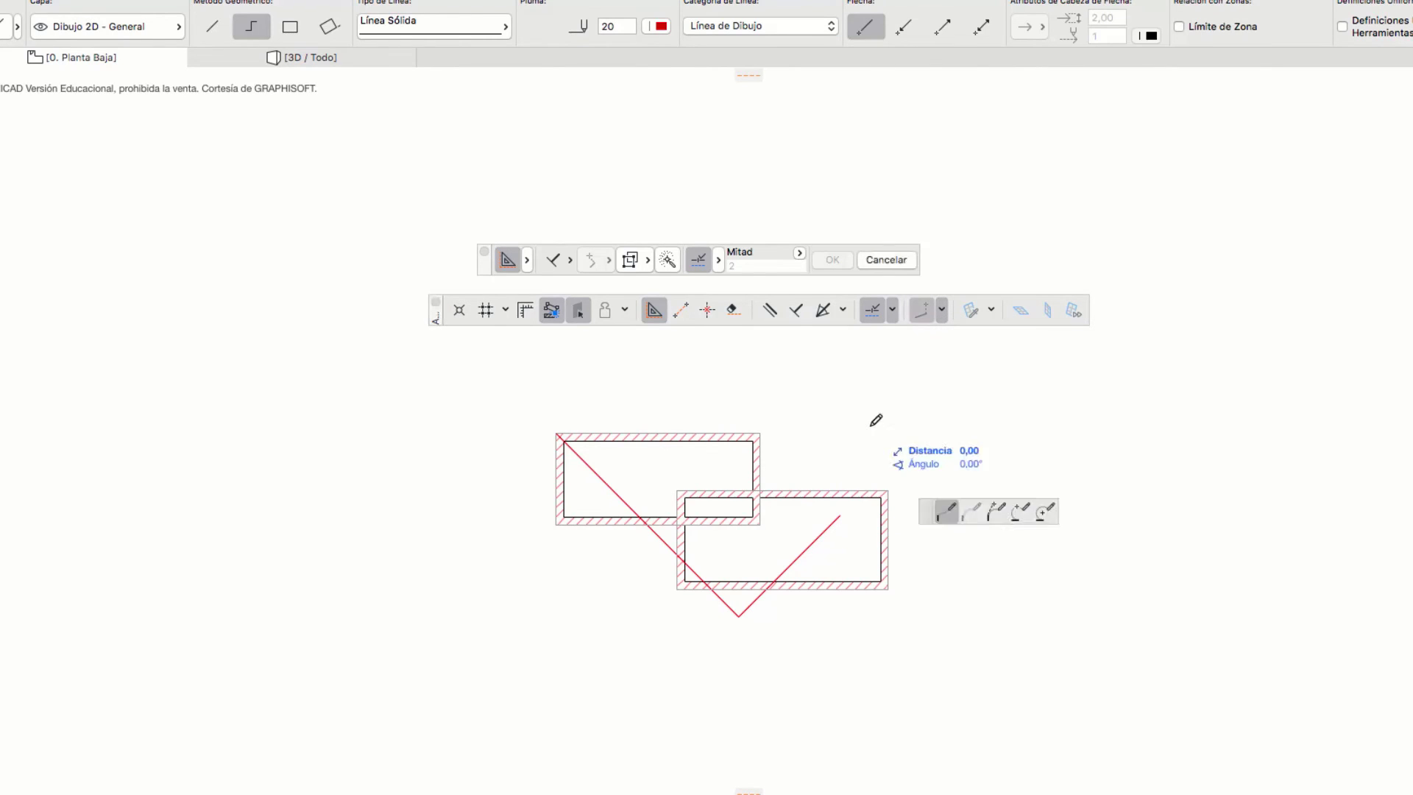
{"action": "left_click", "coordinate": [941, 311]}
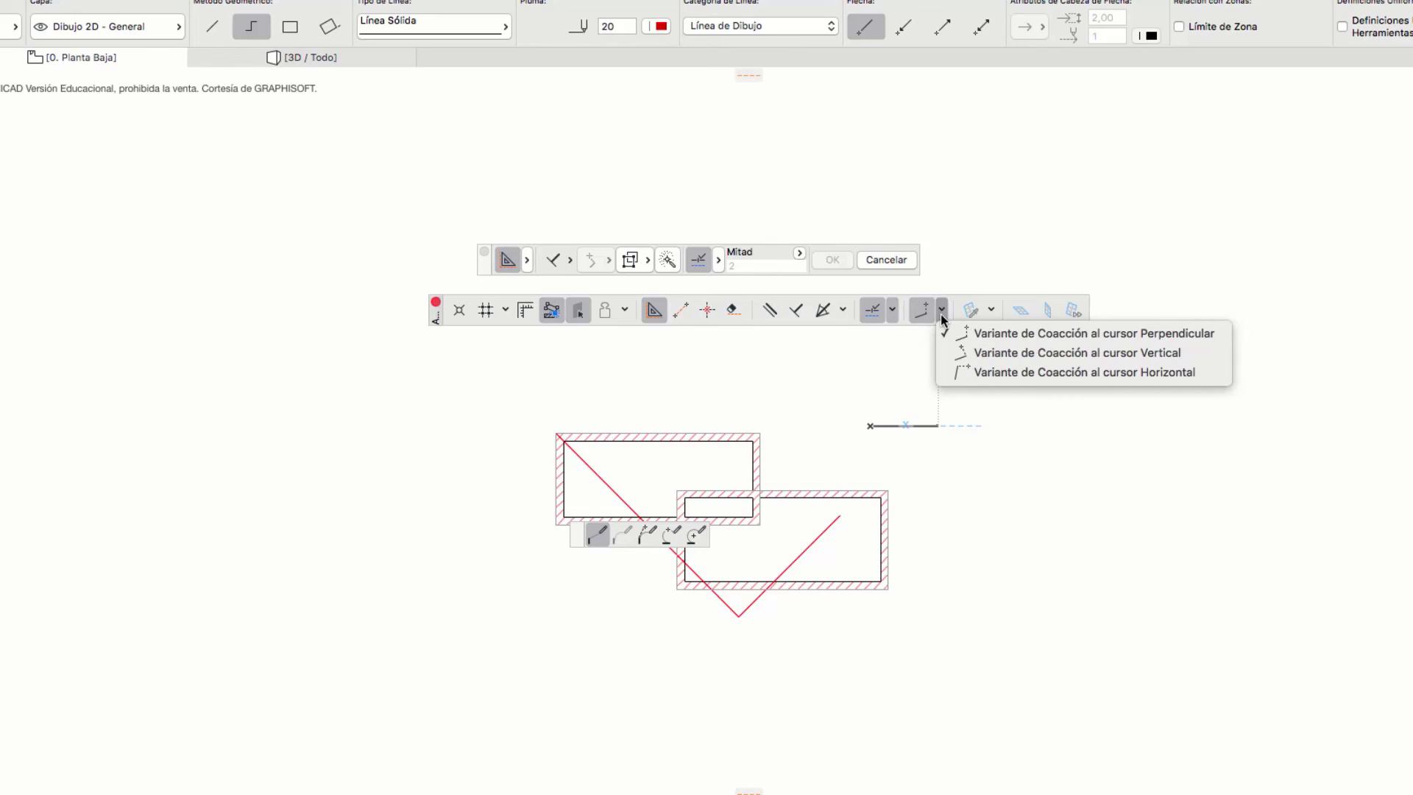
{"action": "left_click", "coordinate": [978, 359]}
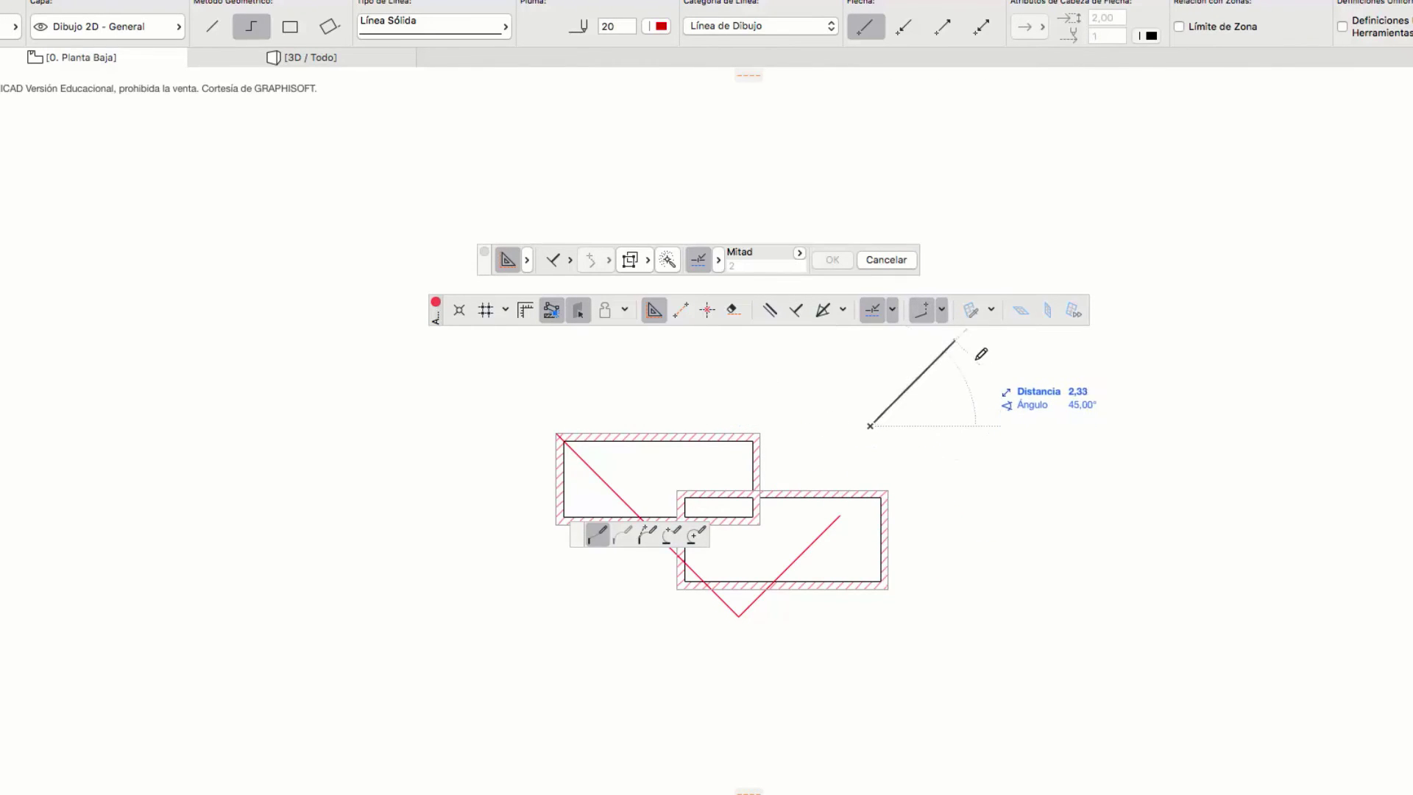
- Complete the second polyline with a horizontal segment and two slanted ones, ending at the lower rectangle's outer top-left corner
{"action": "left_click", "coordinate": [881, 581]}
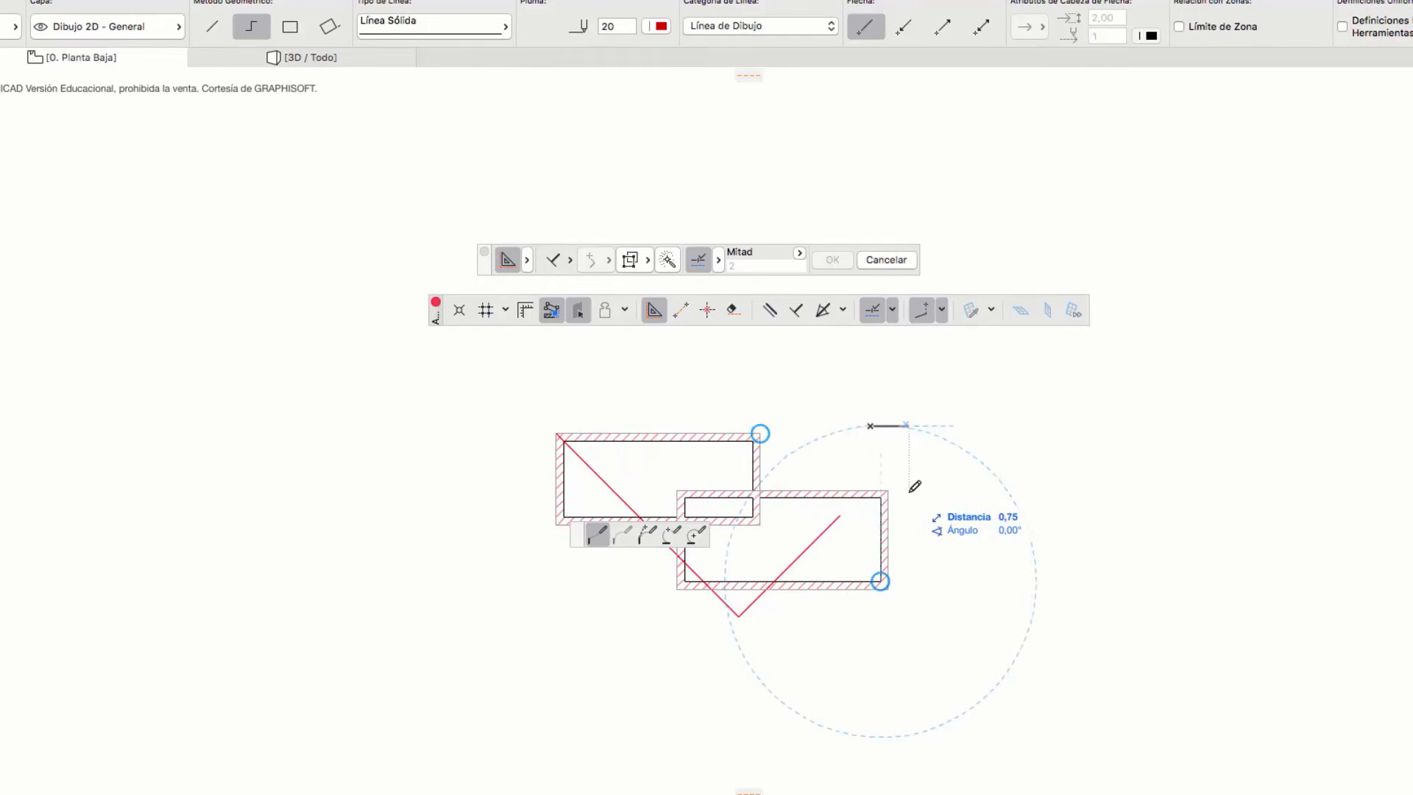
{"action": "left_click", "coordinate": [677, 485]}
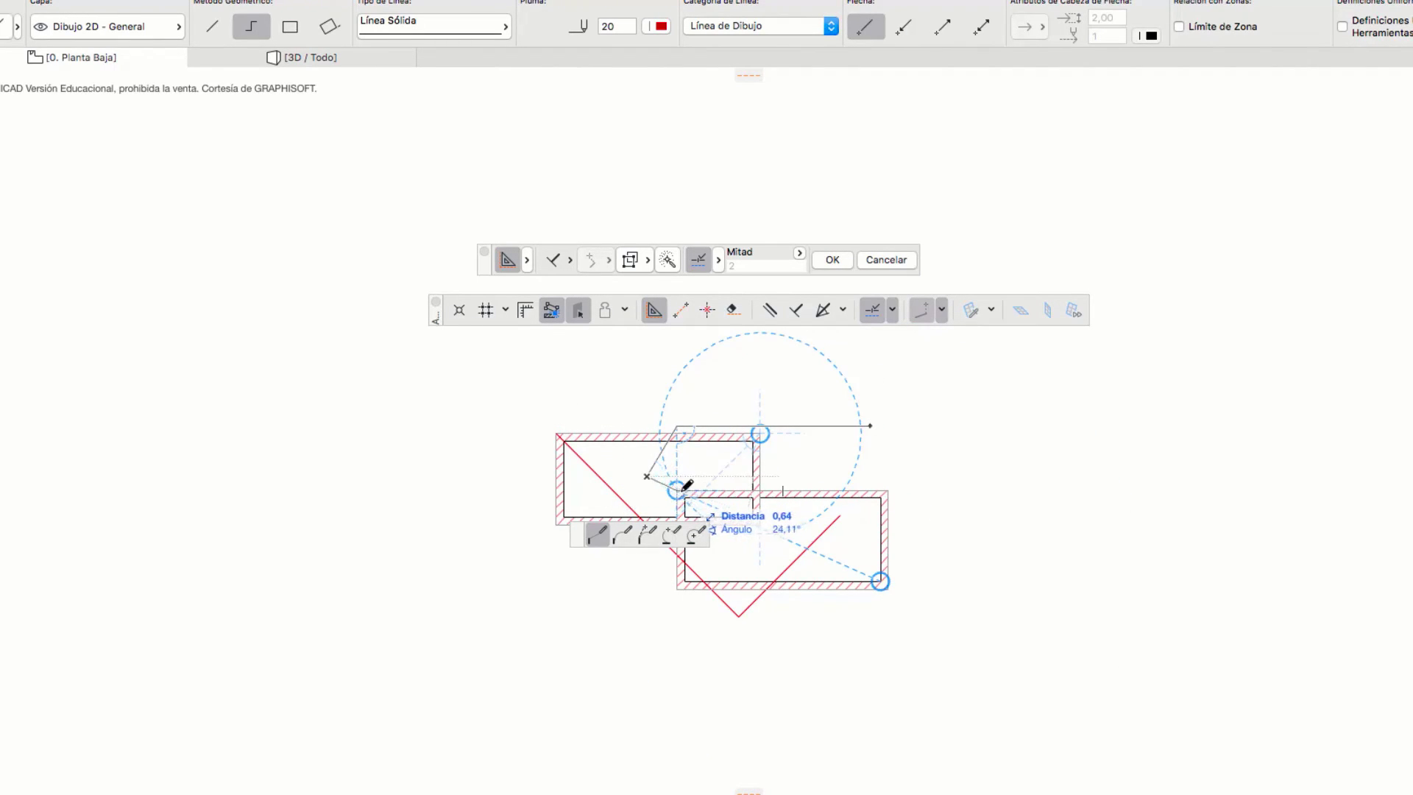
{"action": "double_click", "coordinate": [680, 488]}
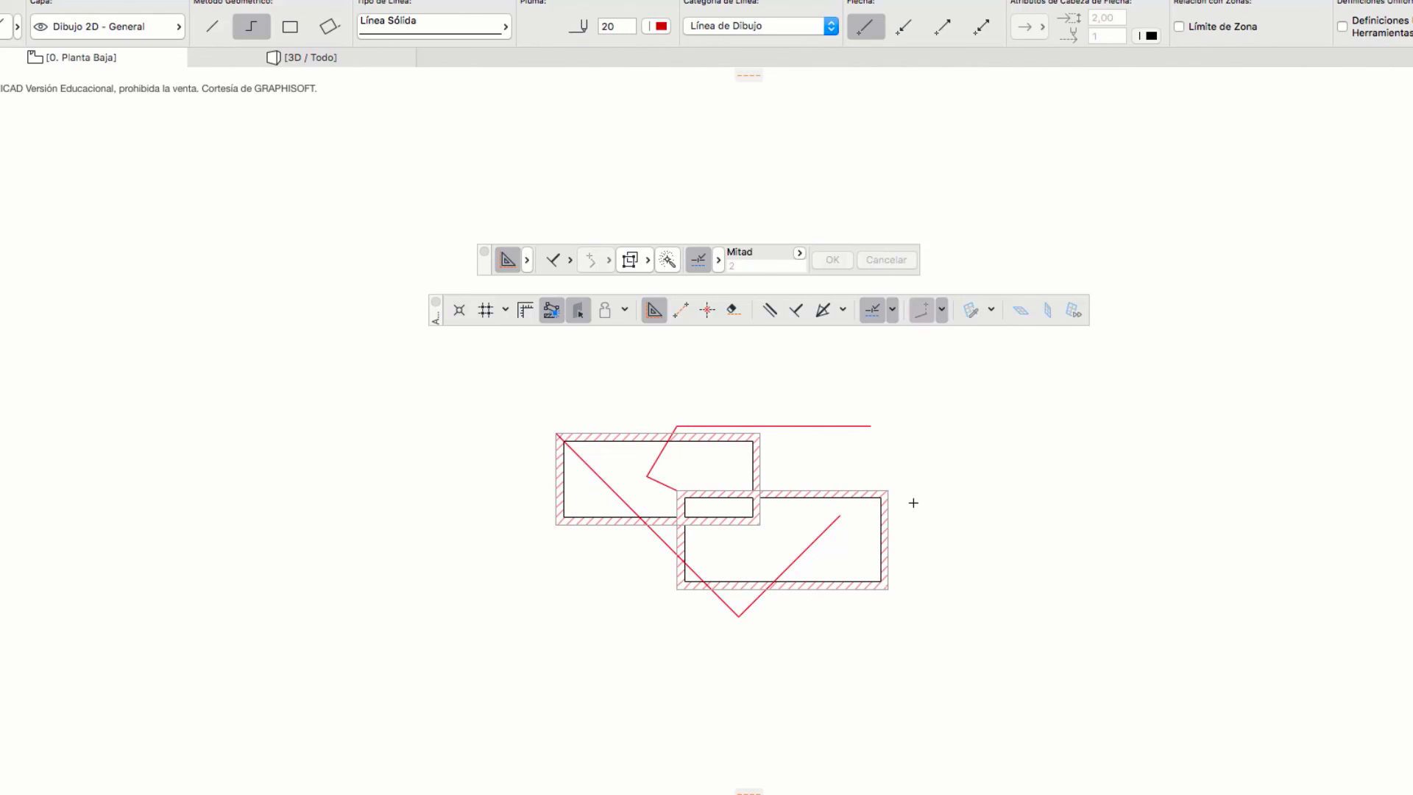
- Start a third polyline above the lower walled rectangle's upper wall and review the snap guide and snap point options
{"action": "left_click", "coordinate": [862, 468]}
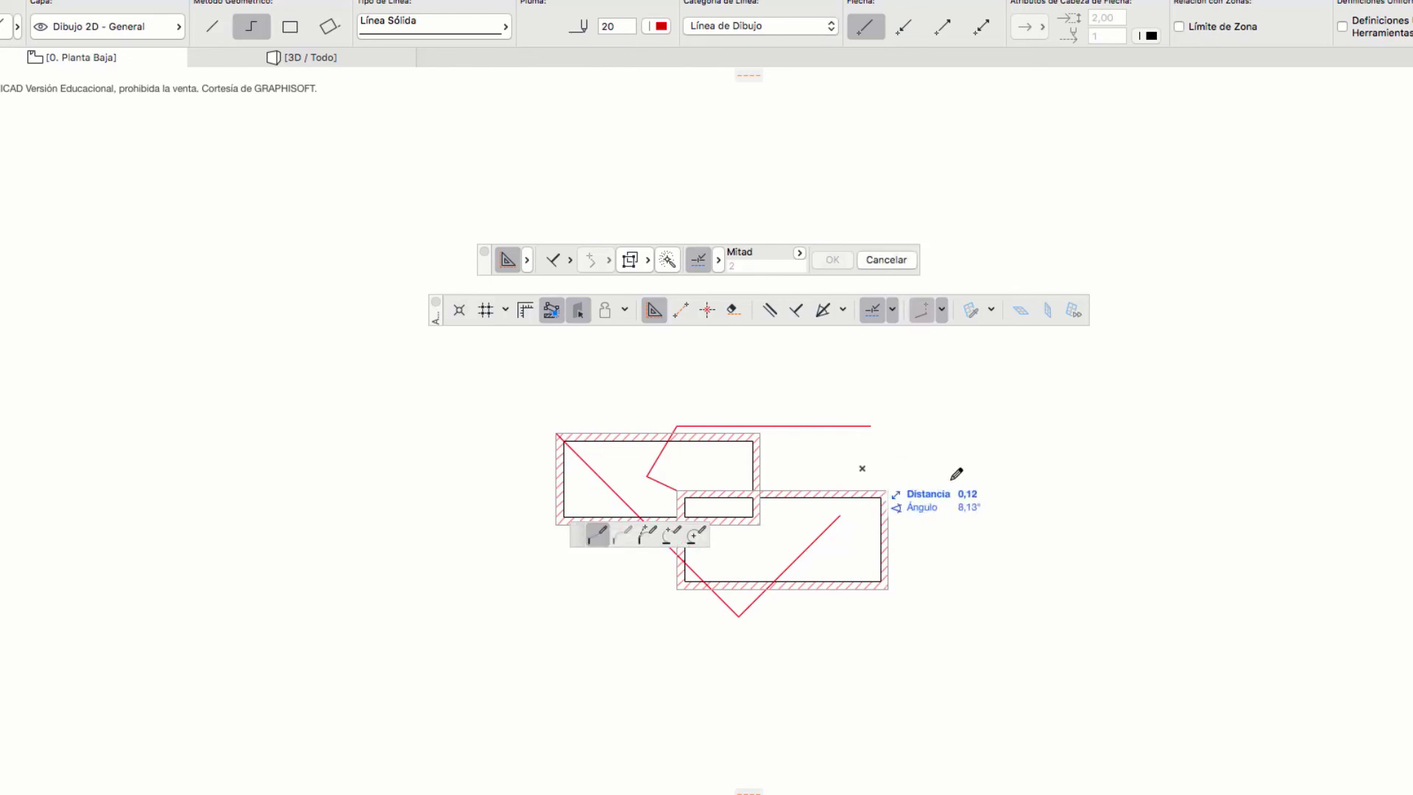
{"action": "left_click", "coordinate": [893, 310]}
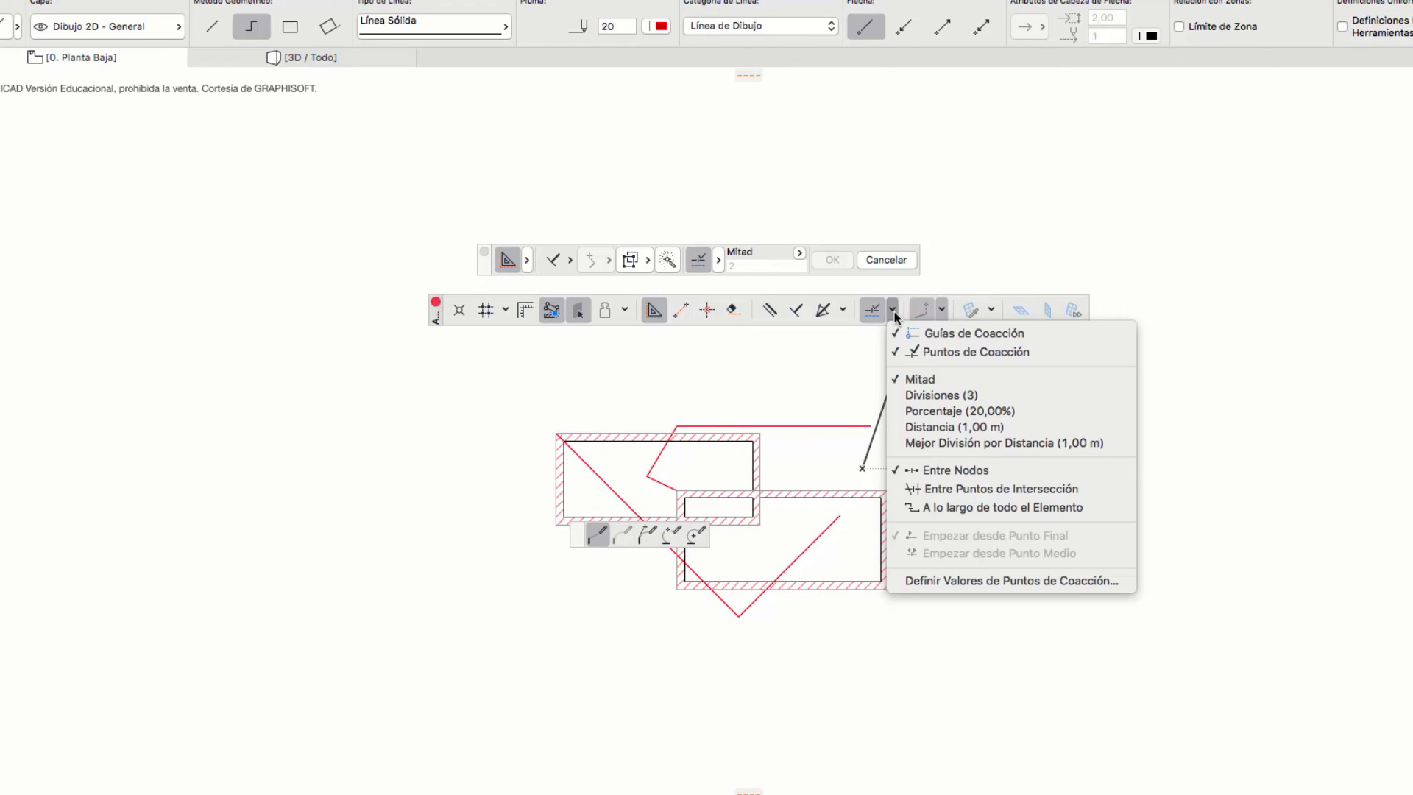
{"action": "left_click", "coordinate": [893, 311]}
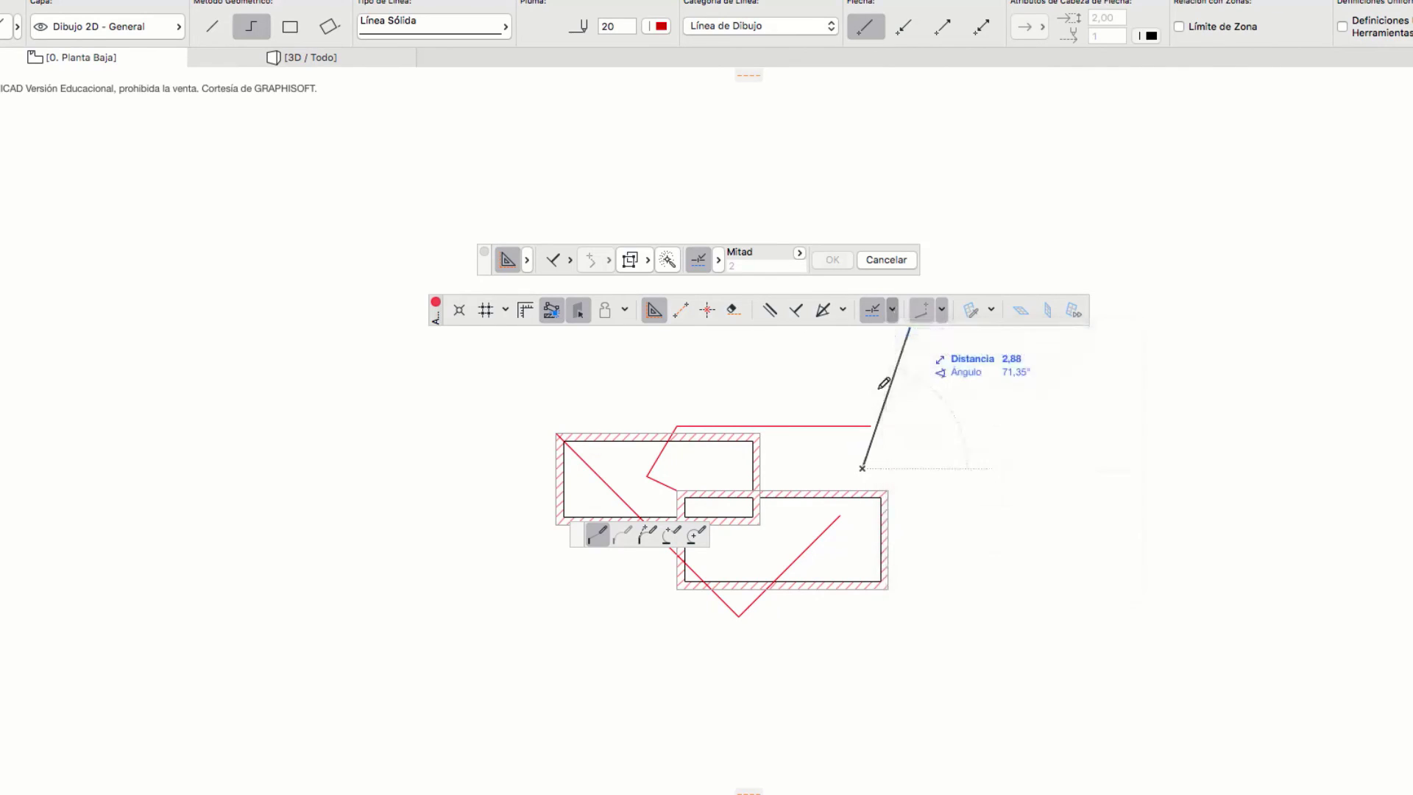
{"action": "left_click", "coordinate": [893, 311]}
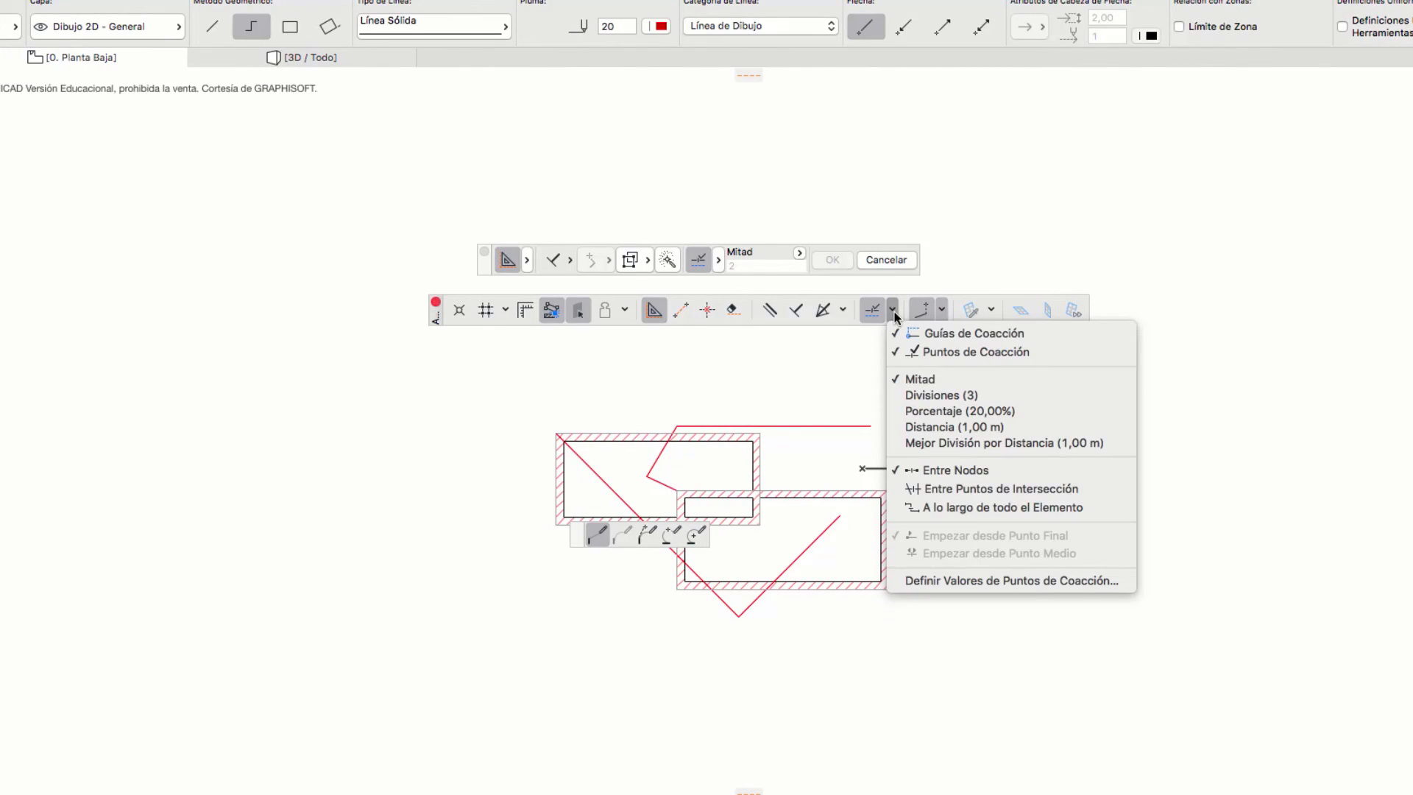
{"action": "left_click", "coordinate": [894, 311]}
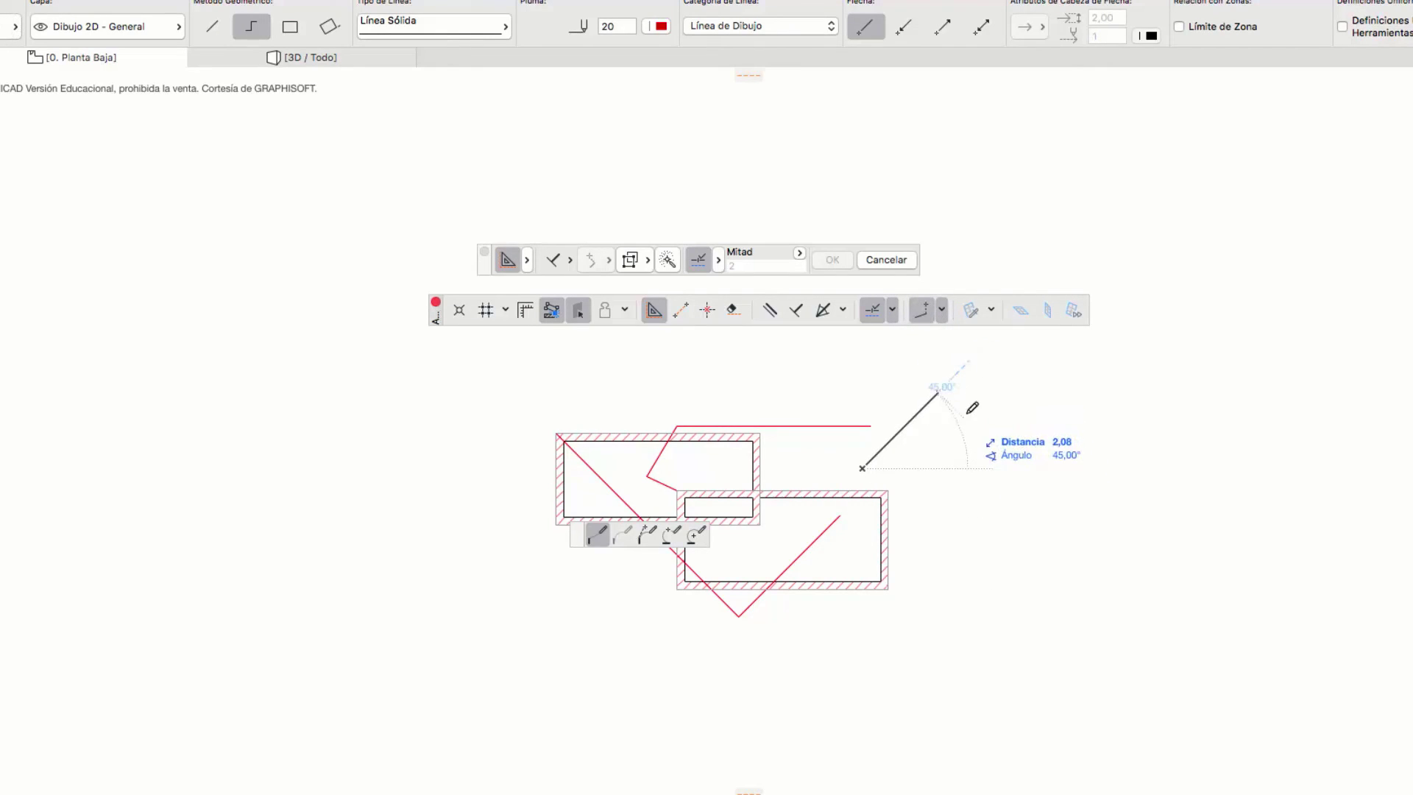
- Choose Variante de Coacción al cursor Horizontal and try it on the third polyline's constrained segment
{"action": "left_click", "coordinate": [943, 310]}
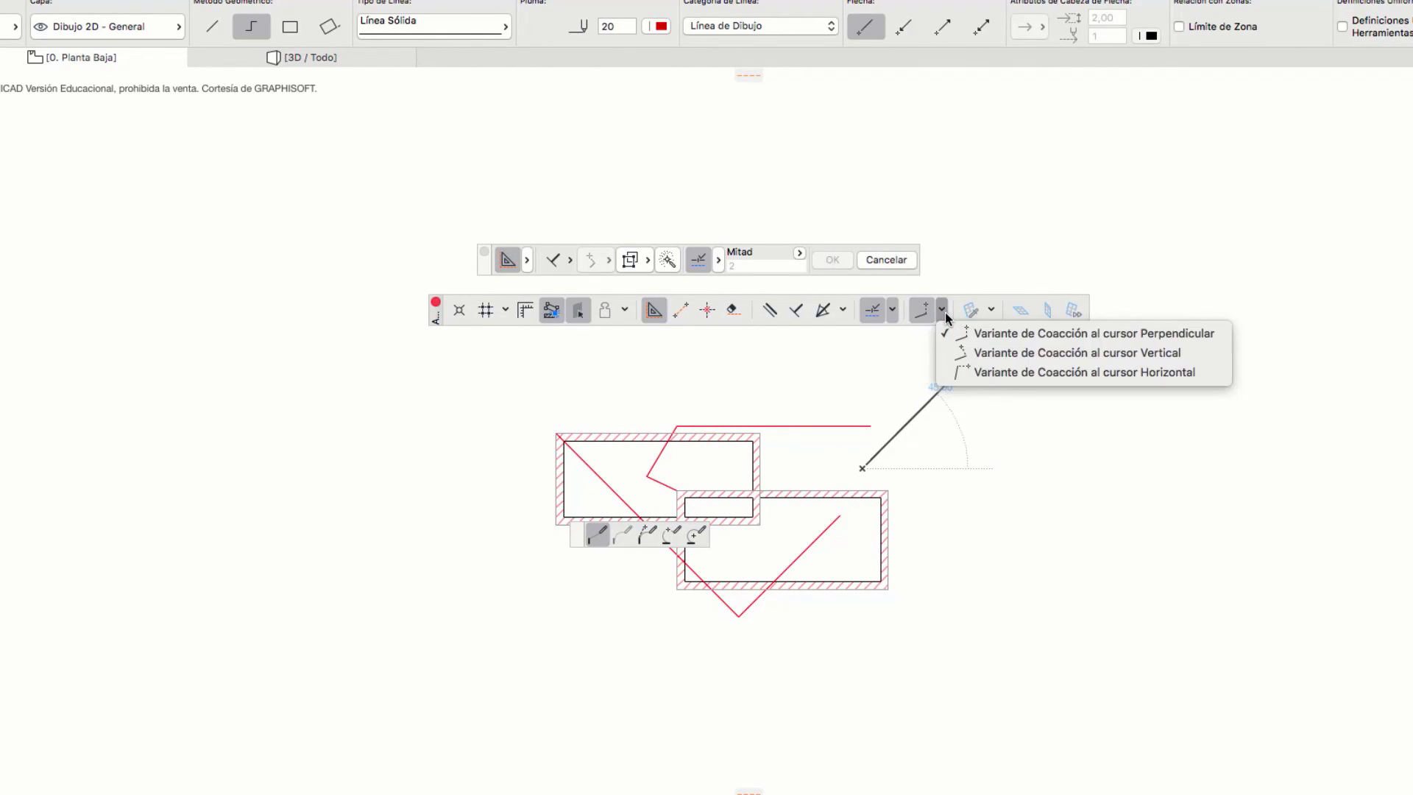
{"action": "left_click", "coordinate": [982, 373]}
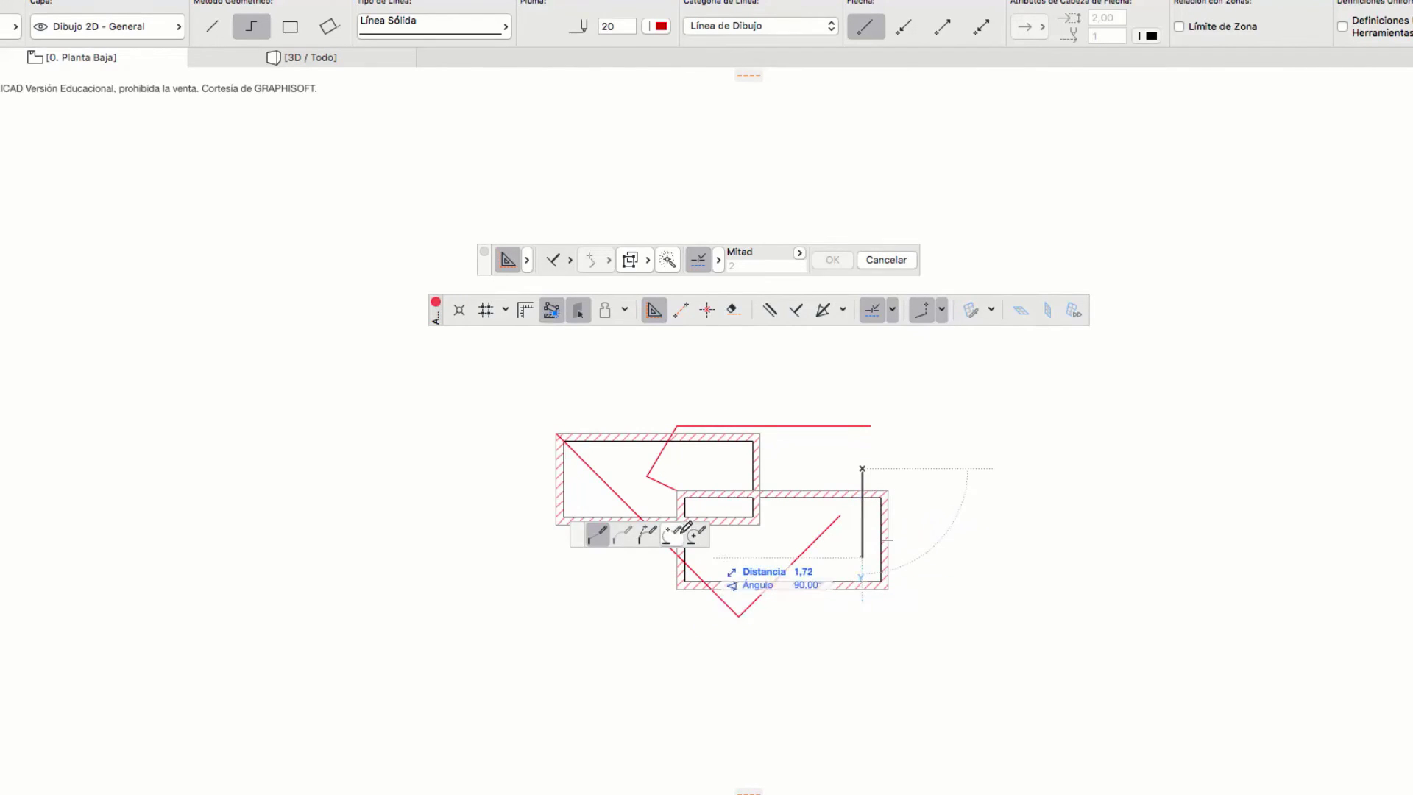
{"action": "scroll", "coordinate": [590, 547], "scroll_direction": "up", "scroll_amount": 5}
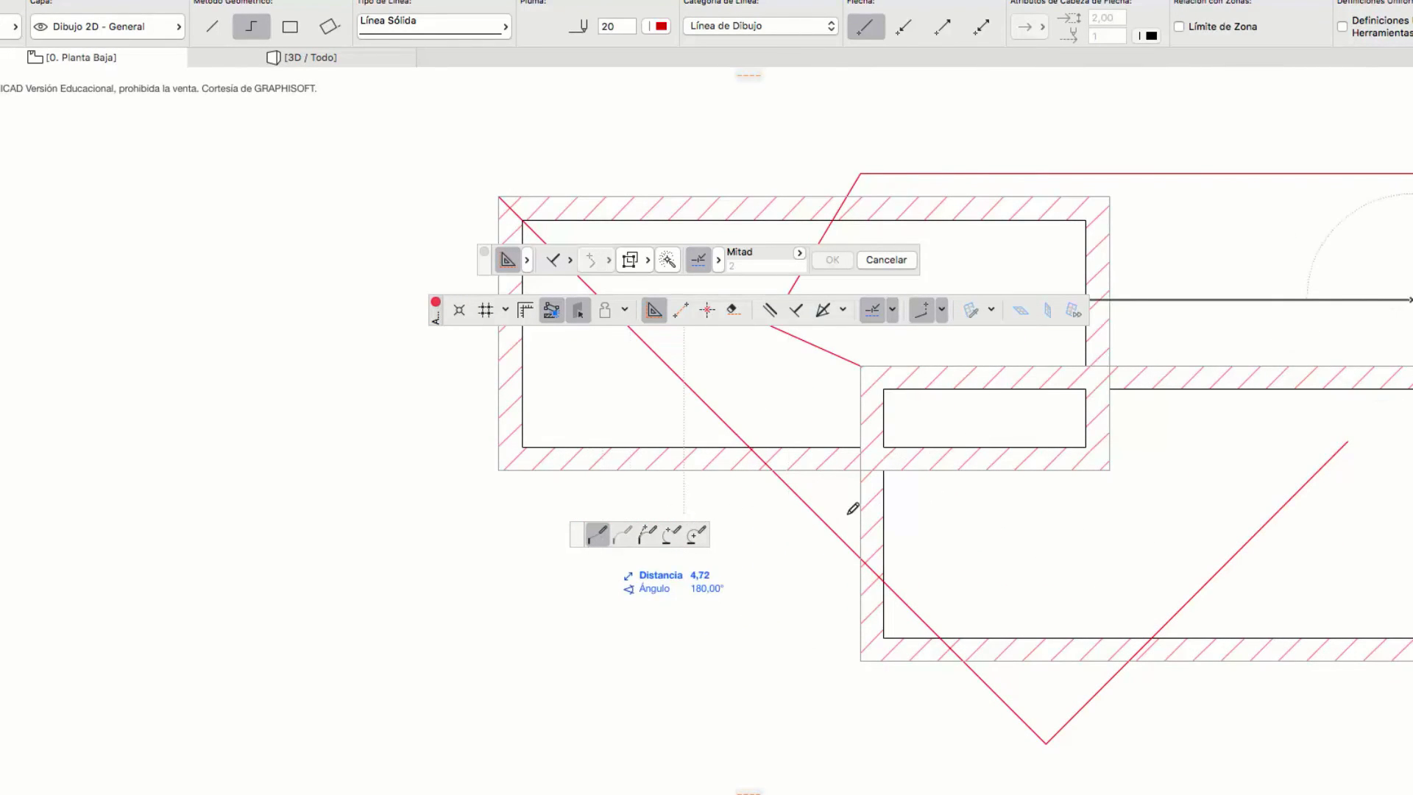